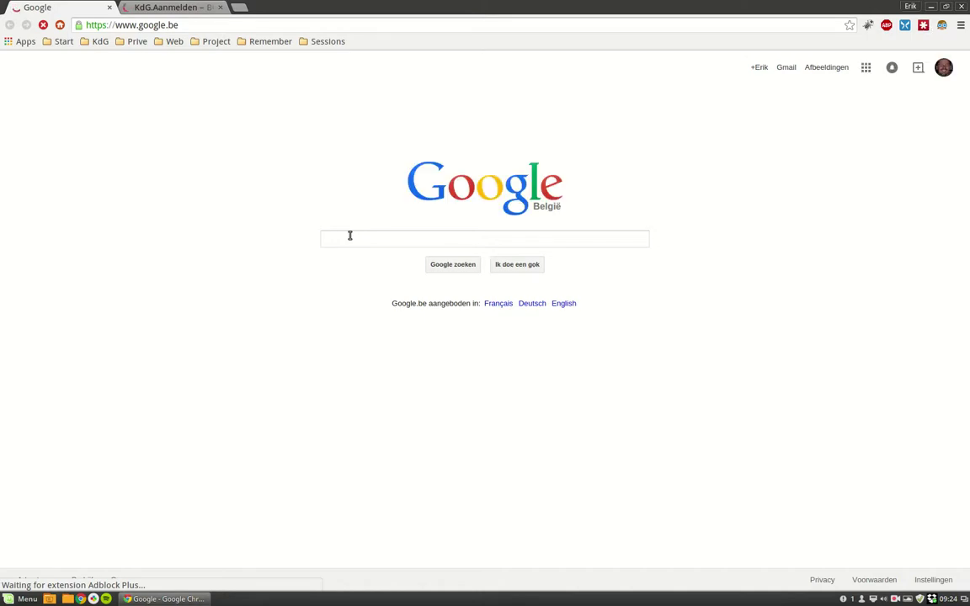
- Search Google for 'grub customizer' and open the Grub Customizer Launchpad project page
{"action": "type", "text": "grub cu"}
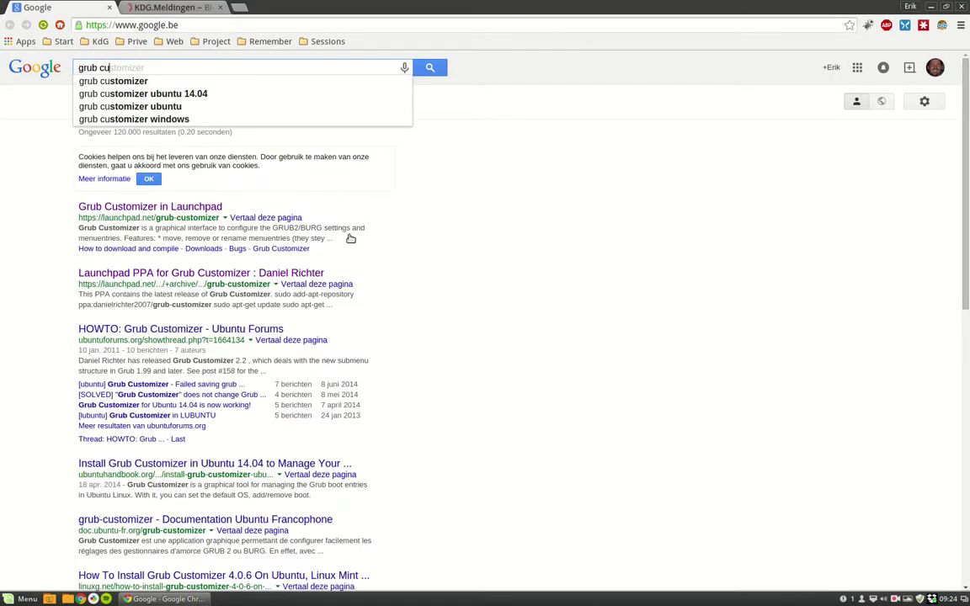
{"action": "key", "text": "Tab"}
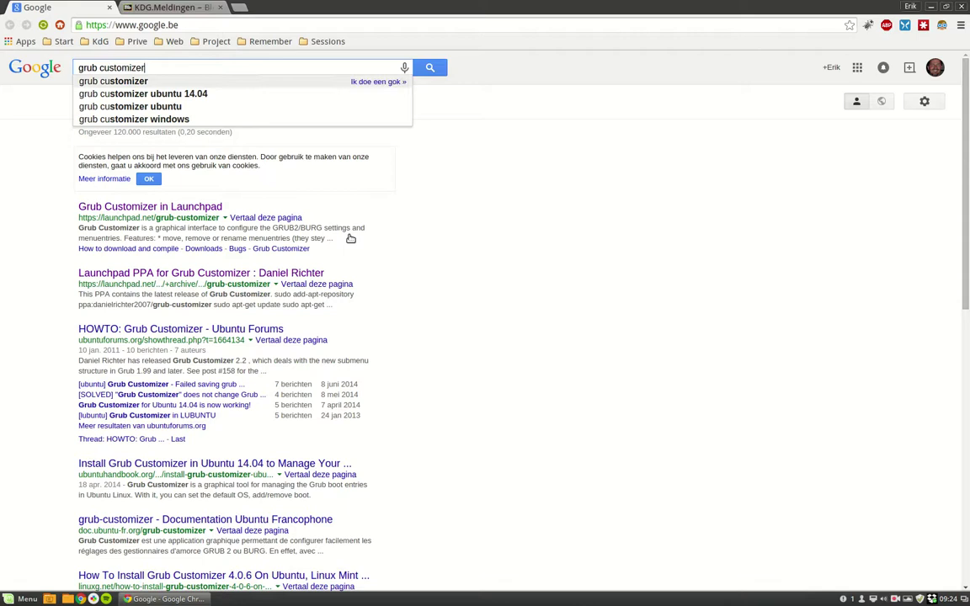
{"action": "key", "text": "Return"}
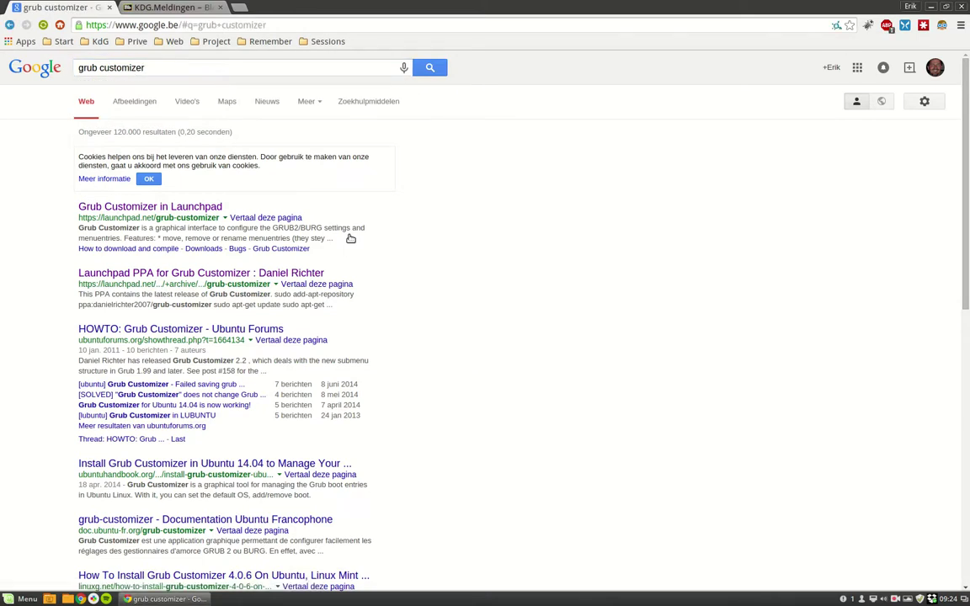
{"action": "left_click", "coordinate": [194, 206]}
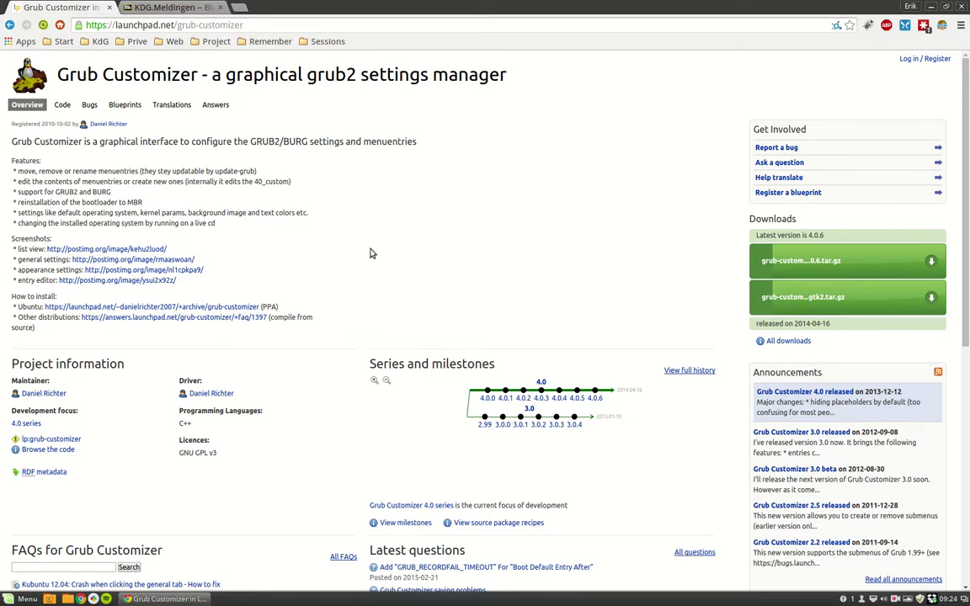
- Go from the Launchpad project page to the Grub Customizer Ubuntu PPA page
{"action": "scroll", "coordinate": [342, 259], "scroll_direction": "down", "scroll_amount": 3}
{"action": "scroll", "coordinate": [345, 259], "scroll_direction": "down", "scroll_amount": 1}
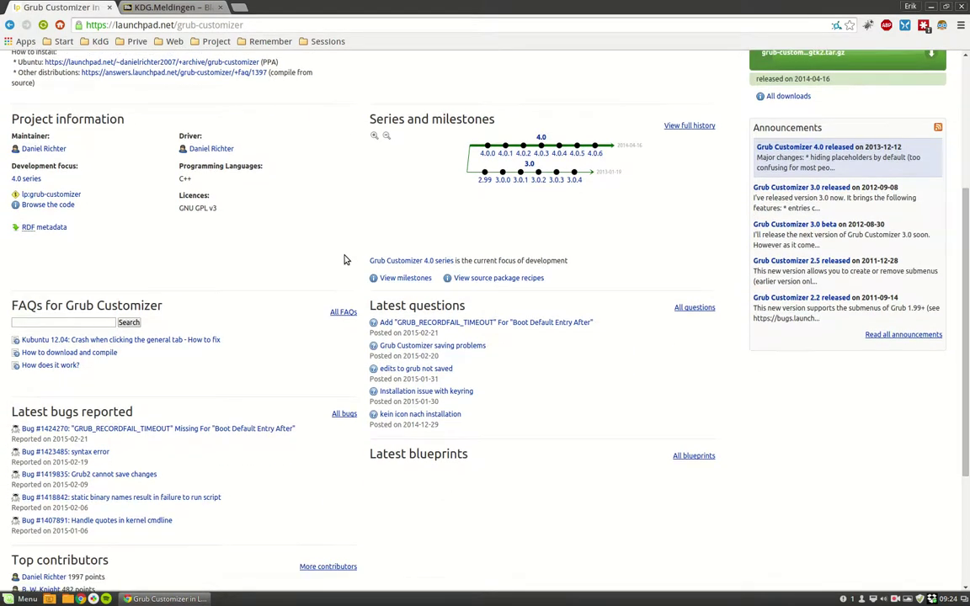
{"action": "scroll", "coordinate": [345, 259], "scroll_direction": "up", "scroll_amount": 2}
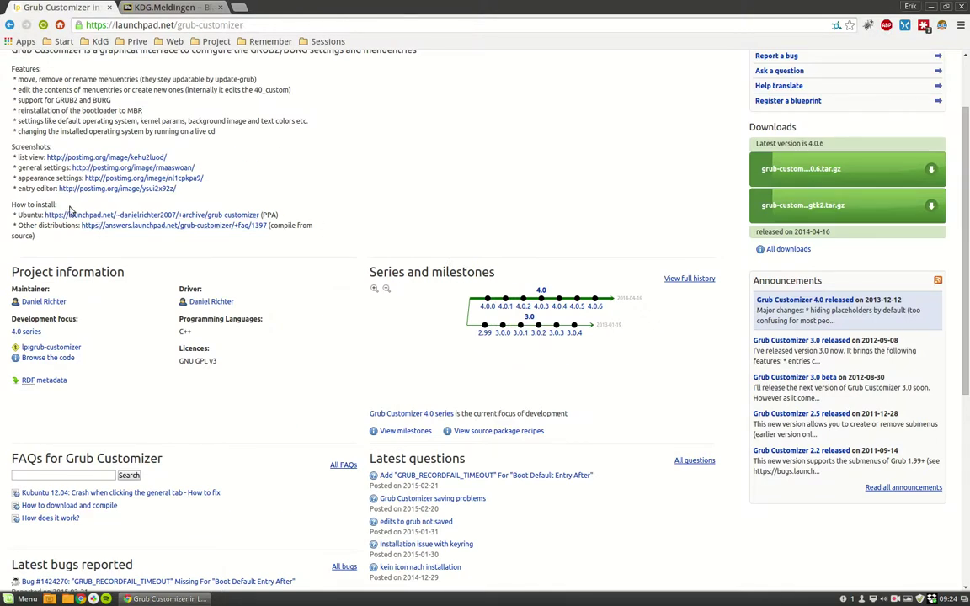
{"action": "left_click", "coordinate": [106, 216]}
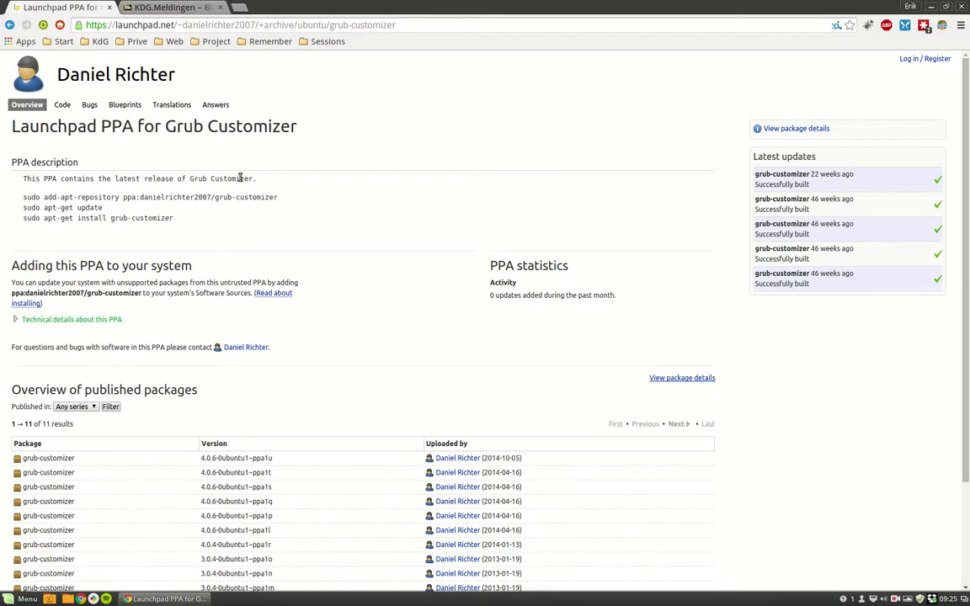
- Copy the three sudo install commands from the PPA page and minimize Chrome
{"action": "left_click_drag", "start_coordinate": [176, 219], "coordinate": [24, 199]}
{"action": "right_click", "coordinate": [32, 203]}
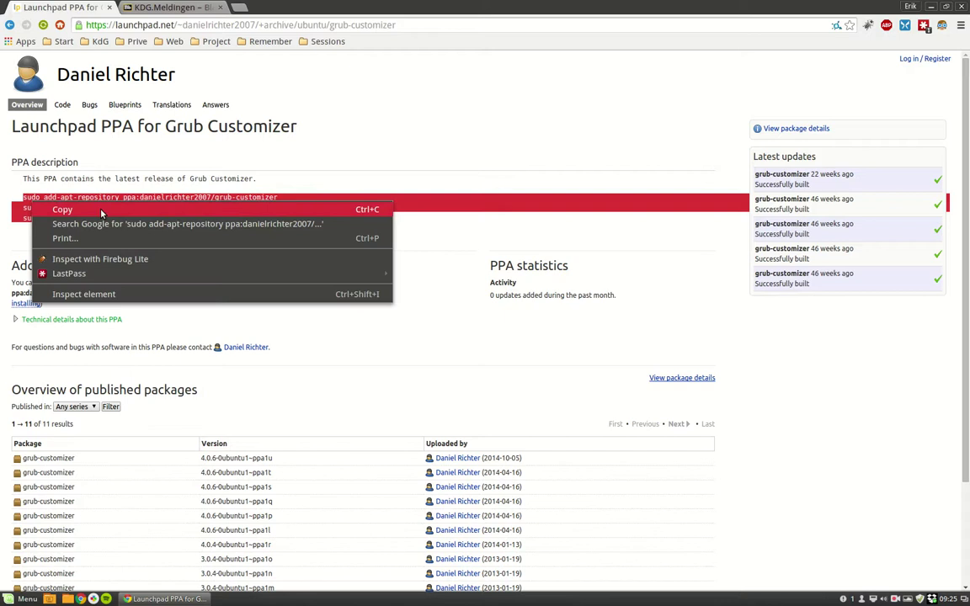
{"action": "left_click", "coordinate": [63, 209]}
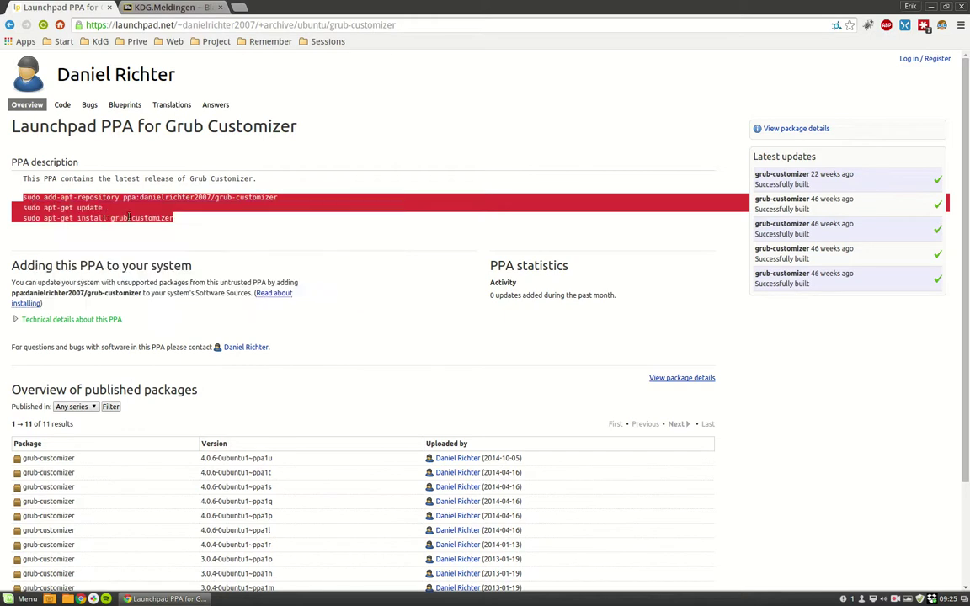
{"action": "left_click", "coordinate": [930, 7]}
- Create an empty document on the desktop, naming it 'grub customizer'
{"action": "right_click", "coordinate": [423, 159]}
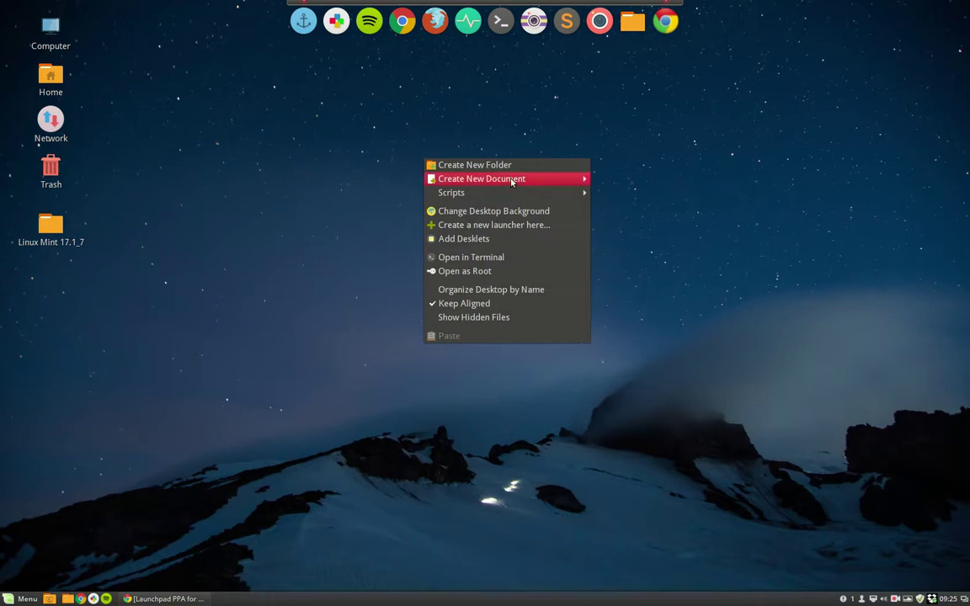
{"action": "mouse_move", "coordinate": [573, 179]}
{"action": "left_click", "coordinate": [635, 197]}
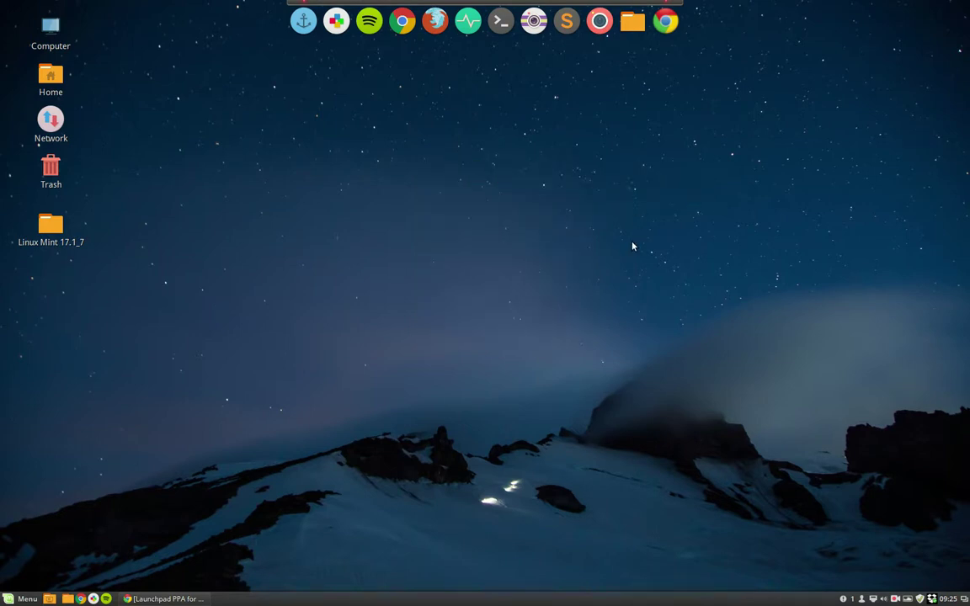
{"action": "type", "text": "gru"}
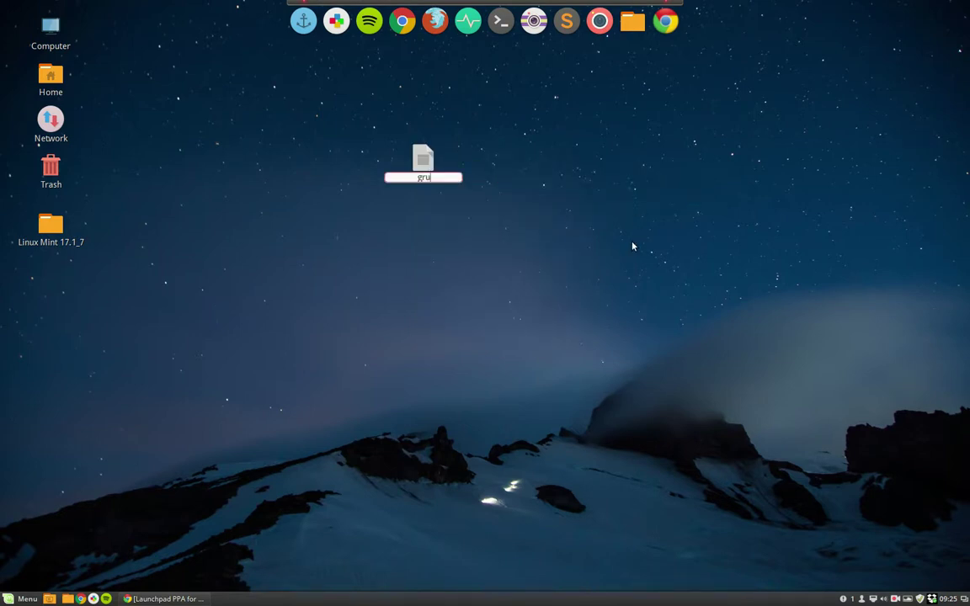
{"action": "type", "text": "b customizer"}
{"action": "key", "text": "Escape"}
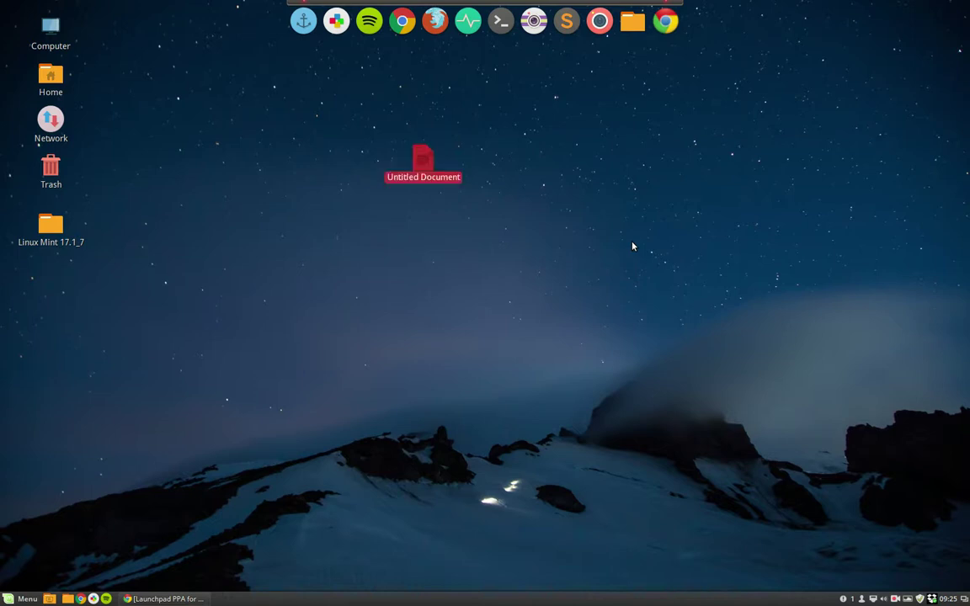
- Open the grub customizer document and paste in the three install commands
{"action": "double_click", "coordinate": [422, 160]}
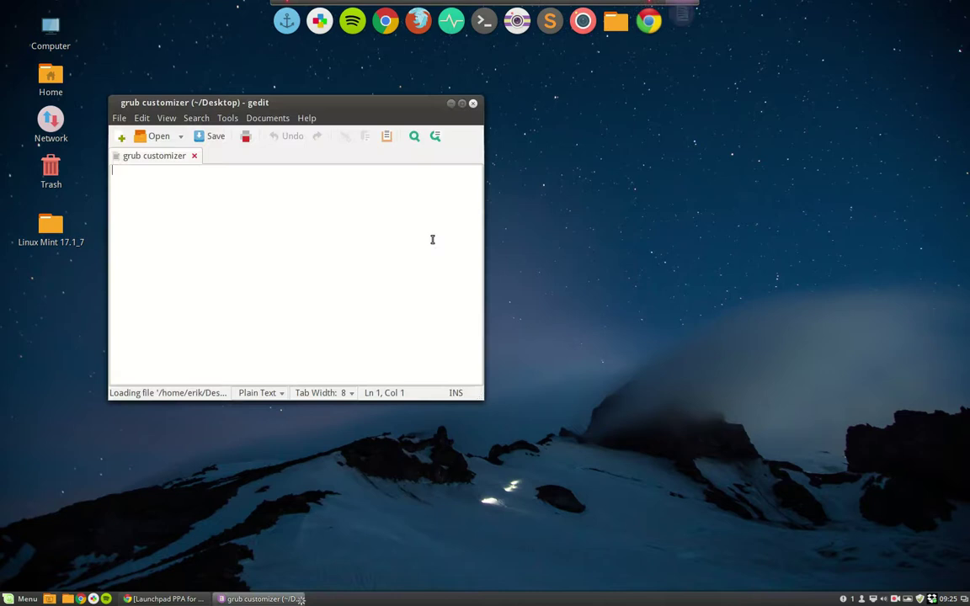
{"action": "right_click", "coordinate": [202, 194]}
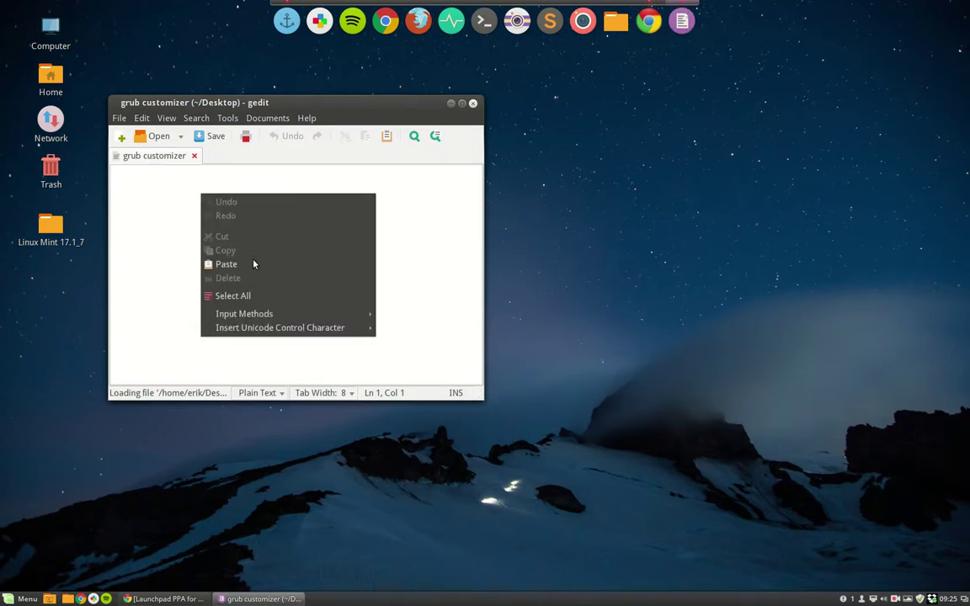
{"action": "left_click", "coordinate": [226, 263]}
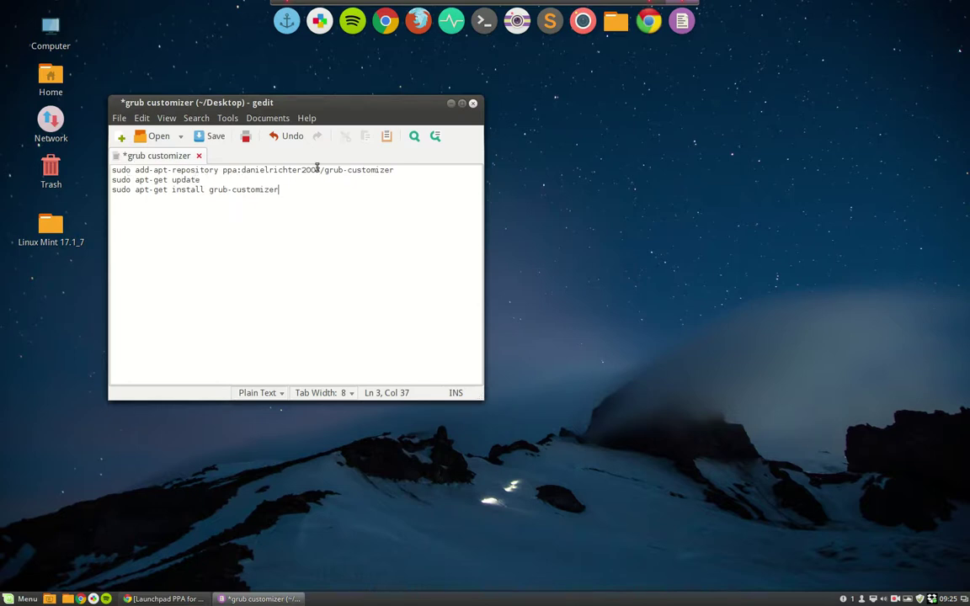
- Append '-y' to the third and first commands, then save and close the file
{"action": "left_click_drag", "start_coordinate": [324, 170], "coordinate": [394, 171]}
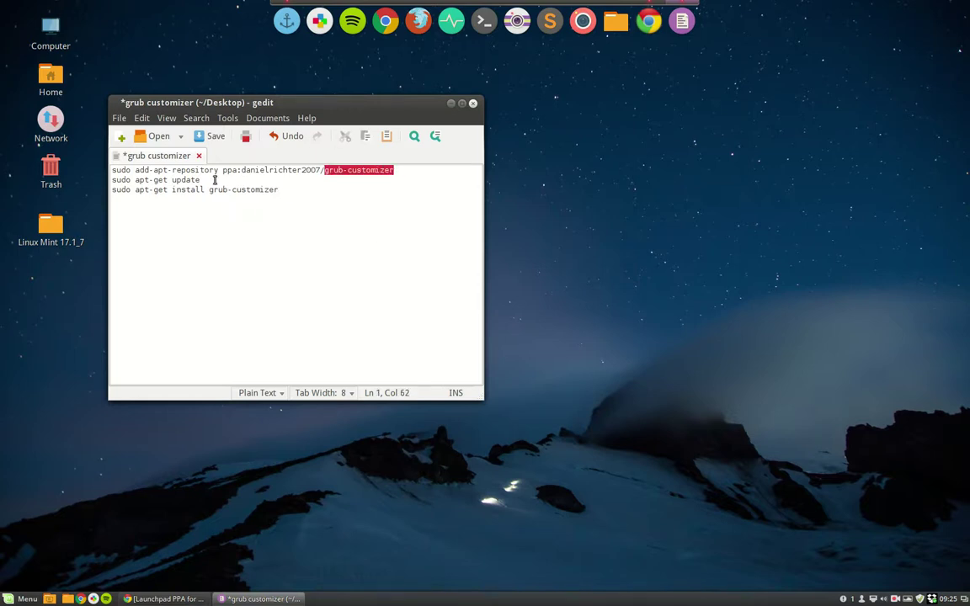
{"action": "left_click_drag", "start_coordinate": [243, 178], "coordinate": [110, 181]}
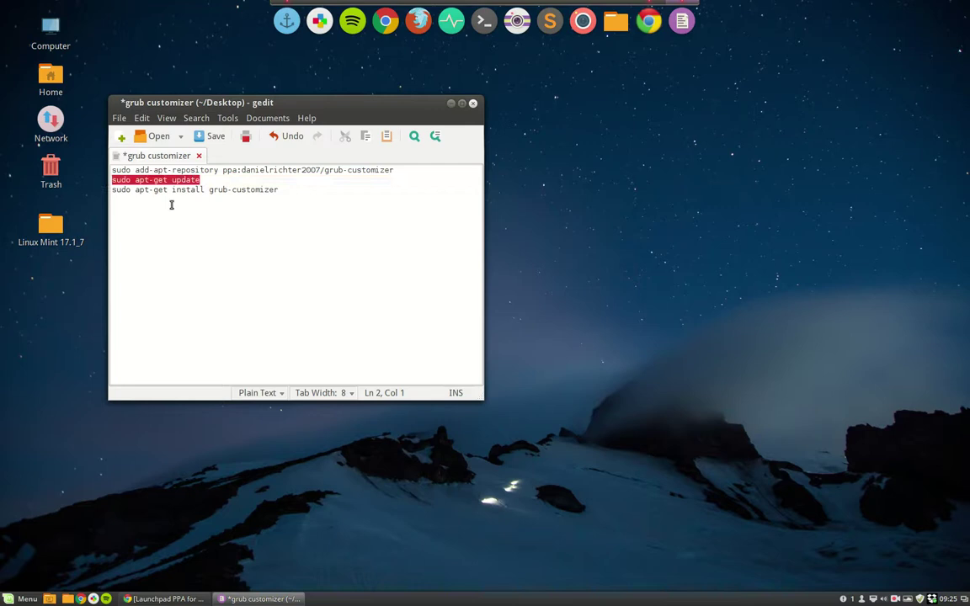
{"action": "mouse_move", "coordinate": [278, 194]}
{"action": "left_mouse_down"}
{"action": "mouse_move", "coordinate": [255, 190]}
{"action": "mouse_move", "coordinate": [279, 192]}
{"action": "left_mouse_up"}
{"action": "left_click", "coordinate": [119, 193], "text": "shift"}
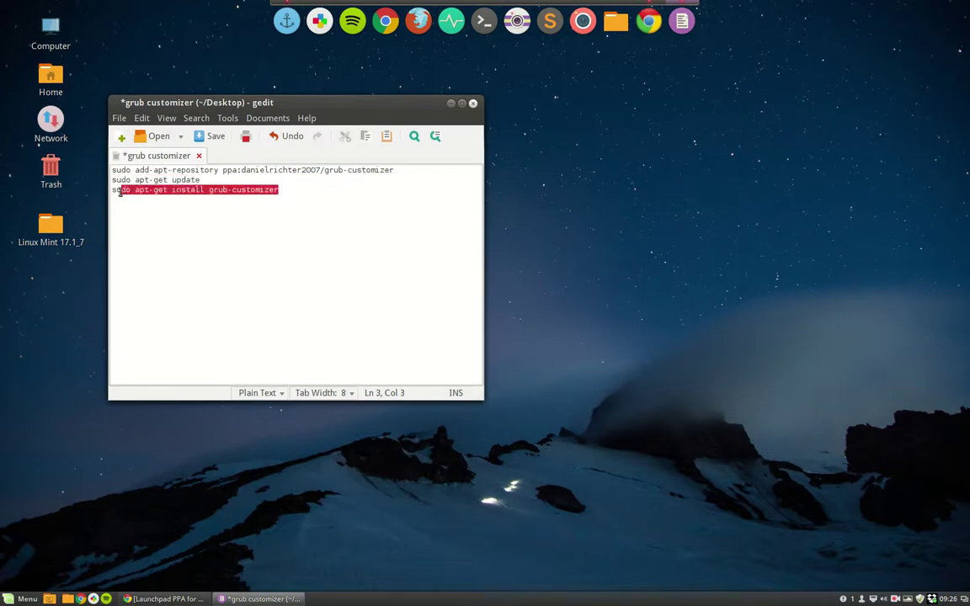
{"action": "left_click", "coordinate": [288, 197]}
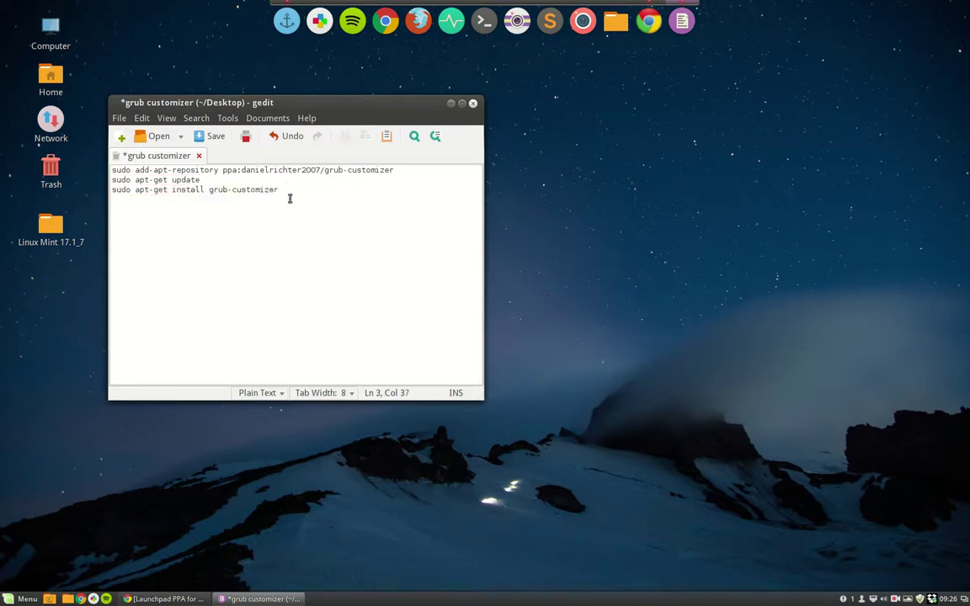
{"action": "type", "text": "-y"}
{"action": "left_click", "coordinate": [428, 169]}
{"action": "type", "text": "-y"}
{"action": "key", "text": "ctrl+s"}
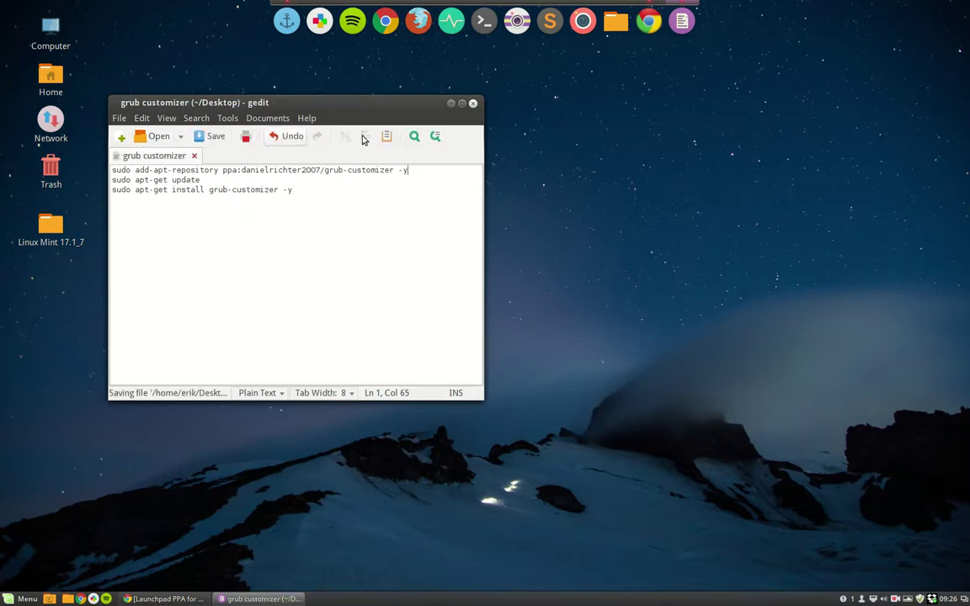
{"action": "left_click", "coordinate": [473, 105]}
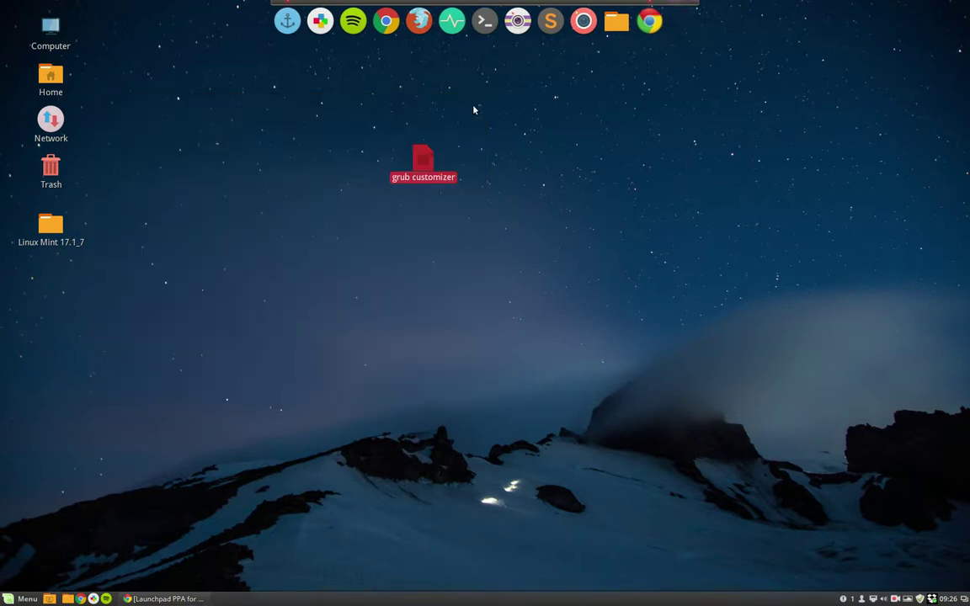
- Tick 'Allow executing file as program' in the grub customizer file's Permissions
{"action": "right_click", "coordinate": [425, 163]}
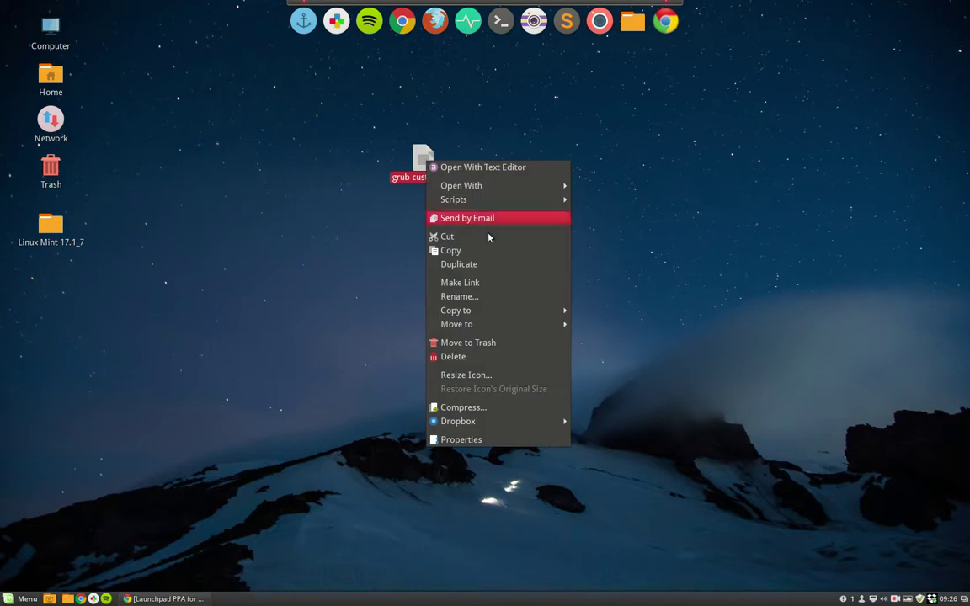
{"action": "left_click", "coordinate": [470, 439]}
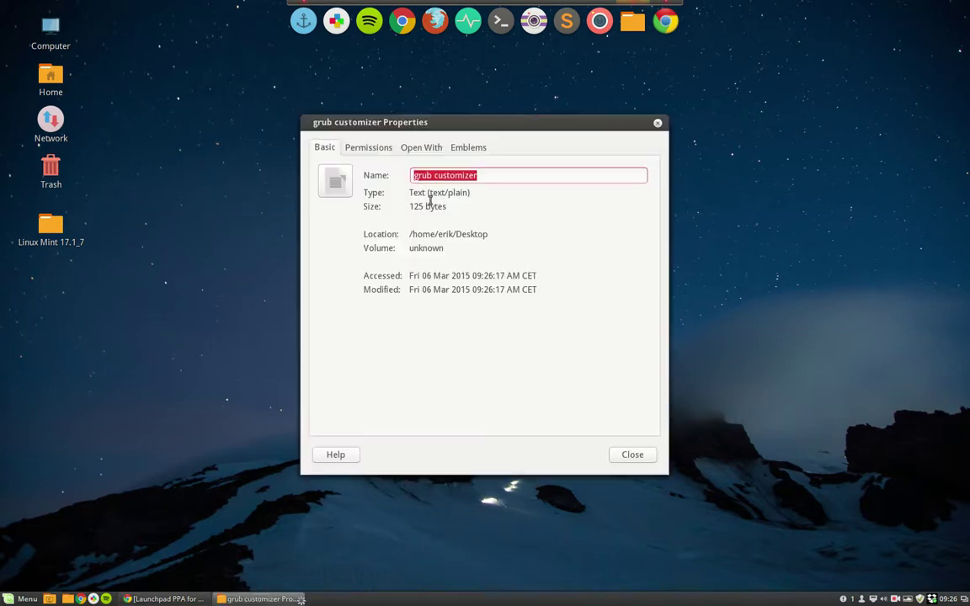
{"action": "left_click", "coordinate": [353, 145]}
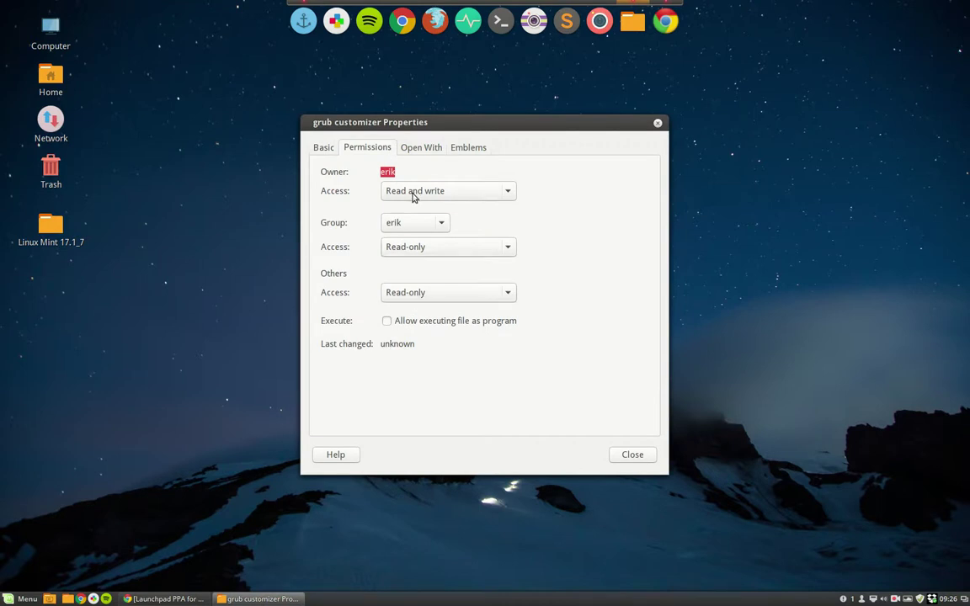
{"action": "left_click", "coordinate": [387, 322]}
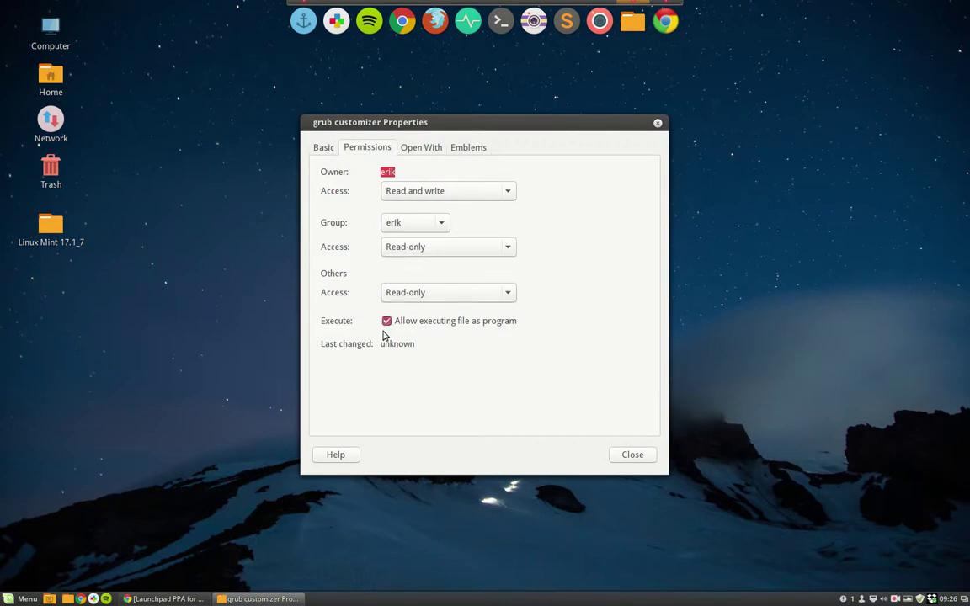
{"action": "left_click", "coordinate": [644, 460]}
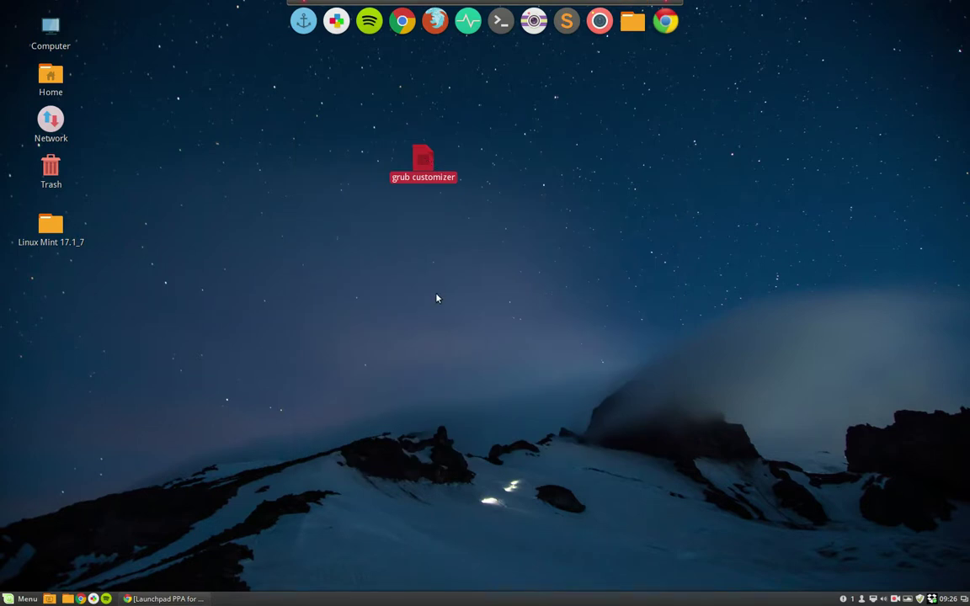
- Run the grub customizer script in a terminal, entering the account password
{"action": "double_click", "coordinate": [419, 157]}
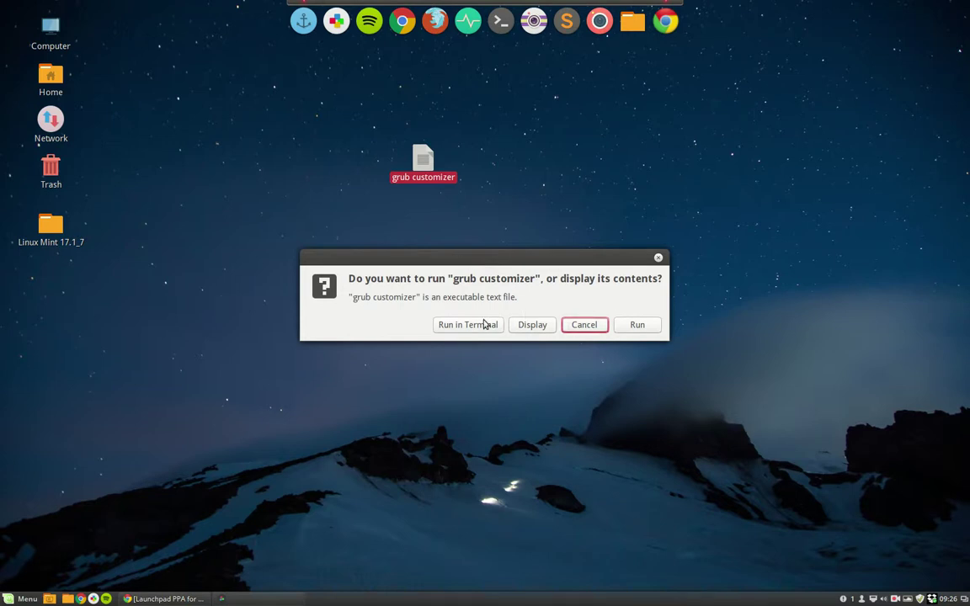
{"action": "left_click", "coordinate": [484, 325]}
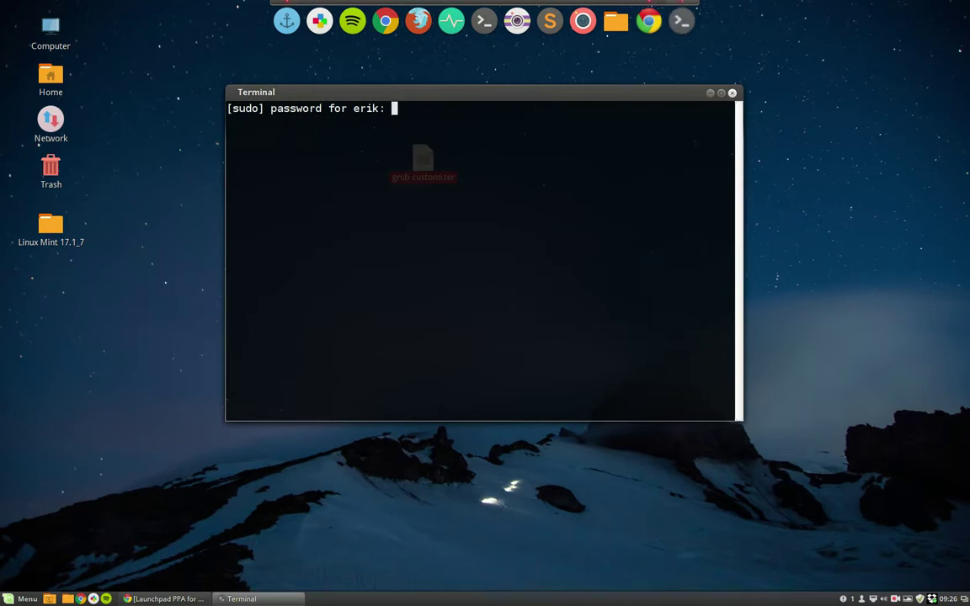
{"action": "key", "text": "Return"}
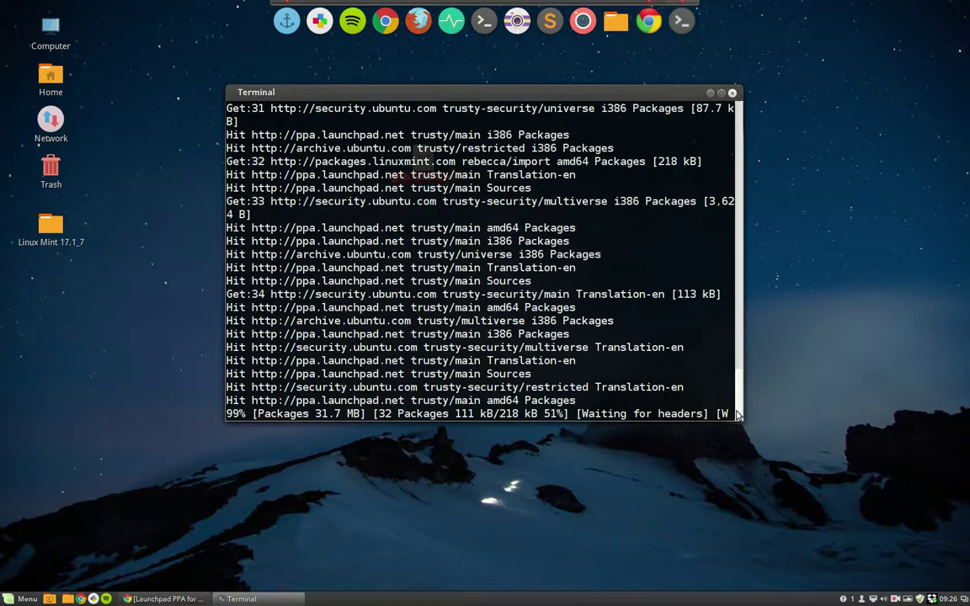
{"action": "scroll", "coordinate": [738, 404], "scroll_direction": "up", "scroll_amount": 2}
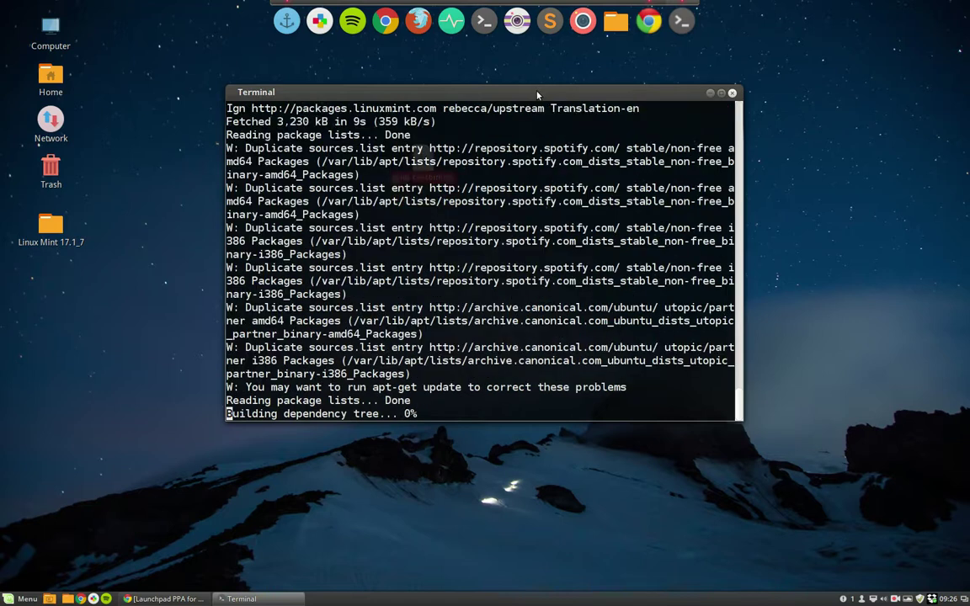
{"action": "left_click_drag", "start_coordinate": [536, 92], "coordinate": [533, 110]}
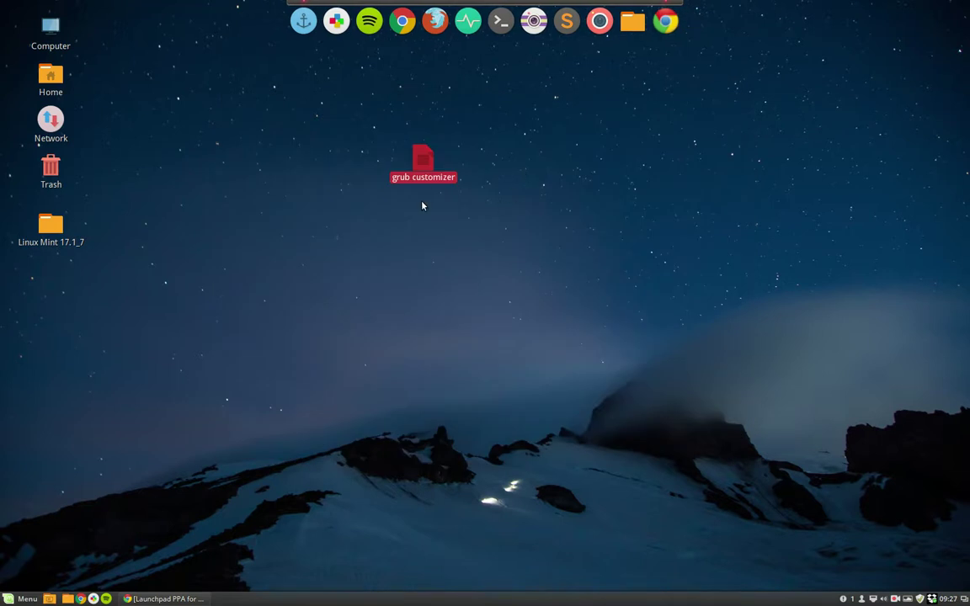
- Search the menu for 'grub', launch Grub Customizer, and authenticate with the account password
{"action": "left_click", "coordinate": [10, 598]}
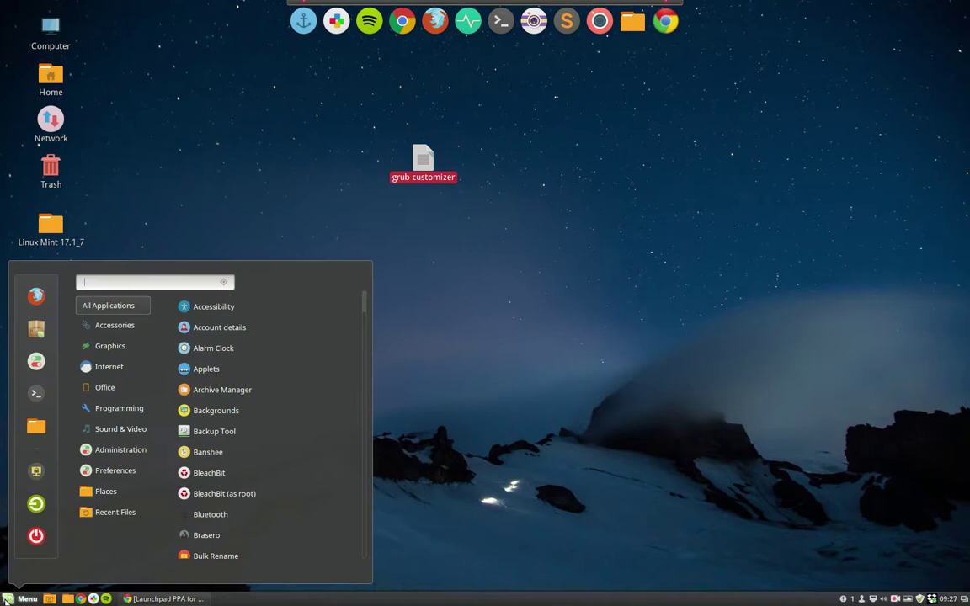
{"action": "type", "text": "gr"}
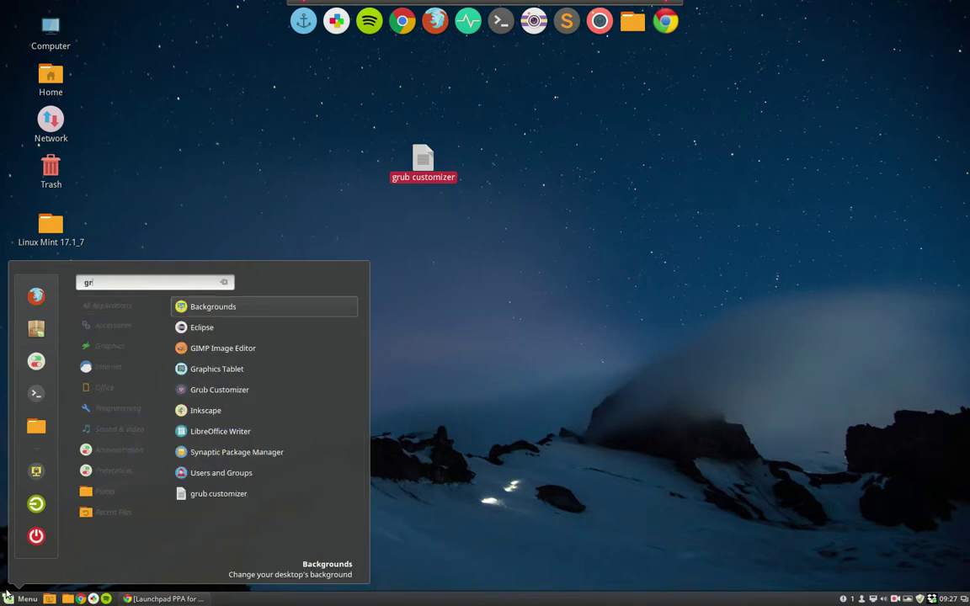
{"action": "type", "text": "ub"}
{"action": "left_click", "coordinate": [251, 316]}
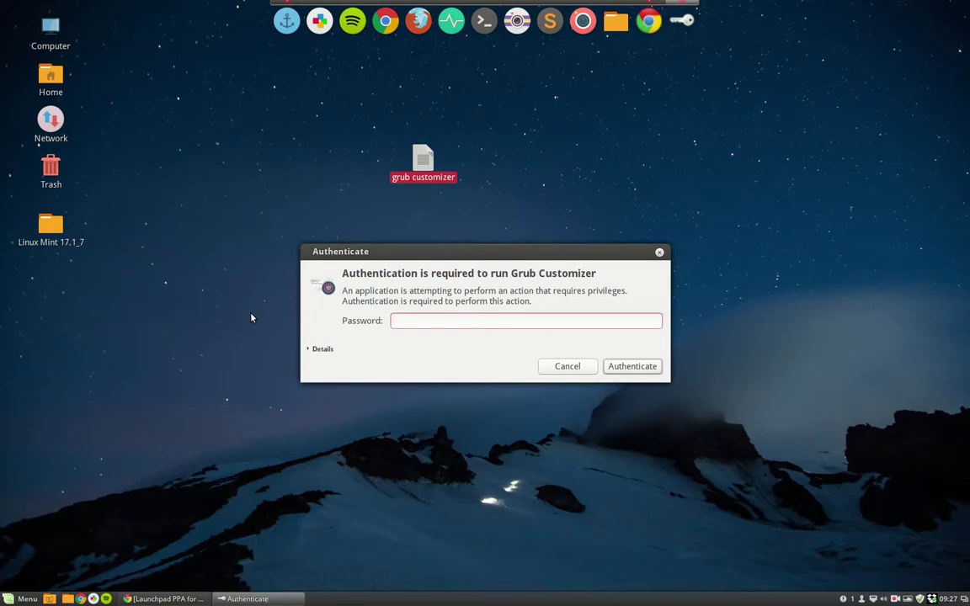
{"action": "type", "text": "•••"}
{"action": "type", "text": "x"}
{"action": "key", "text": "Return"}
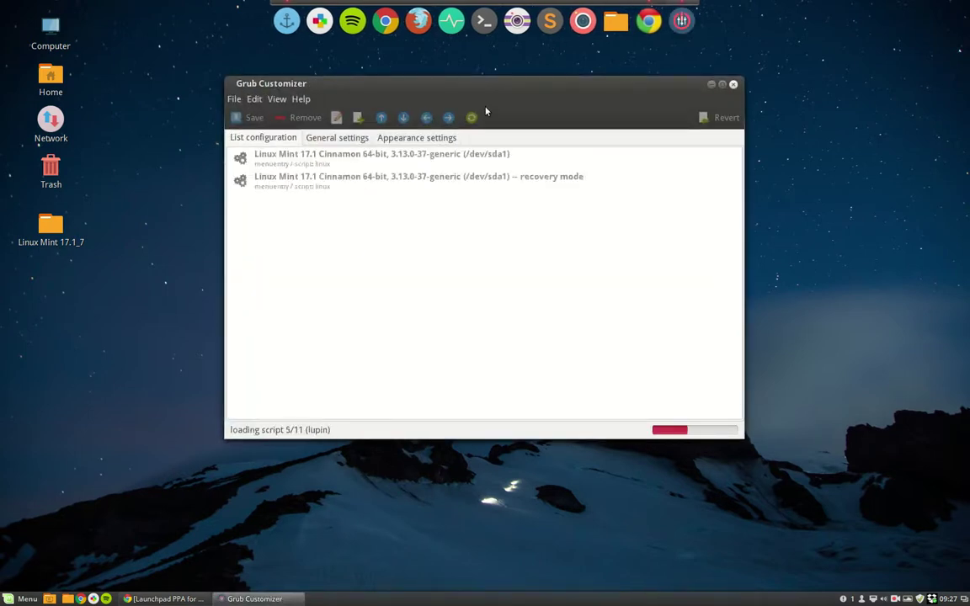
- Restore the removed Rebecca, both Memory test and Advanced options entries
{"action": "left_click_drag", "start_coordinate": [491, 82], "coordinate": [489, 151]}
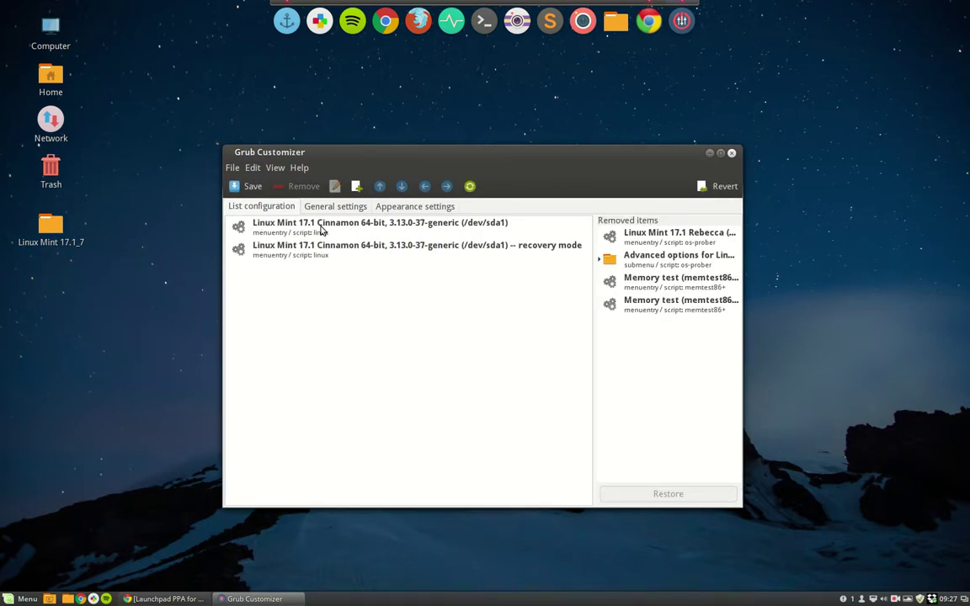
{"action": "left_click", "coordinate": [320, 227]}
{"action": "left_click", "coordinate": [340, 251]}
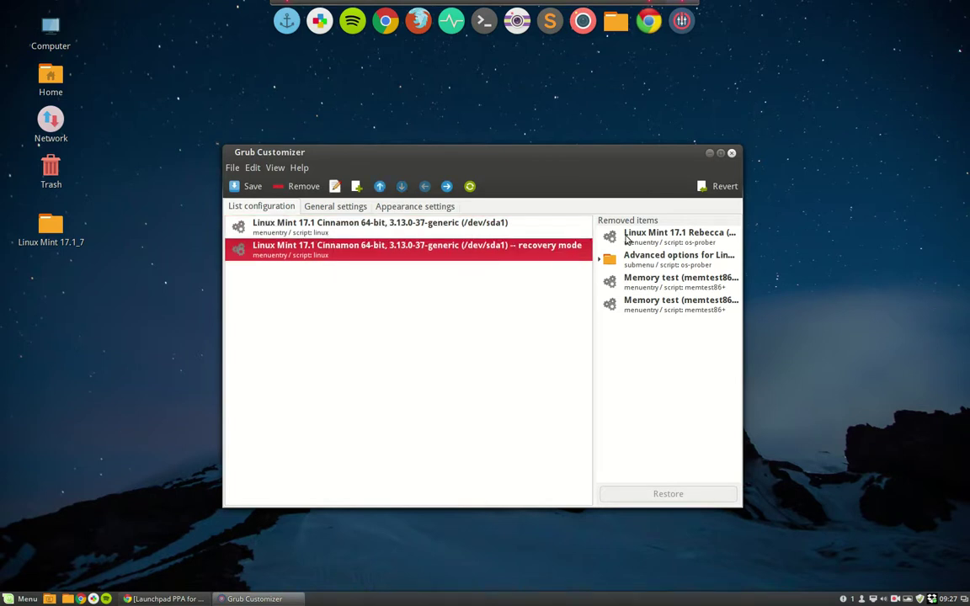
{"action": "left_click", "coordinate": [625, 238]}
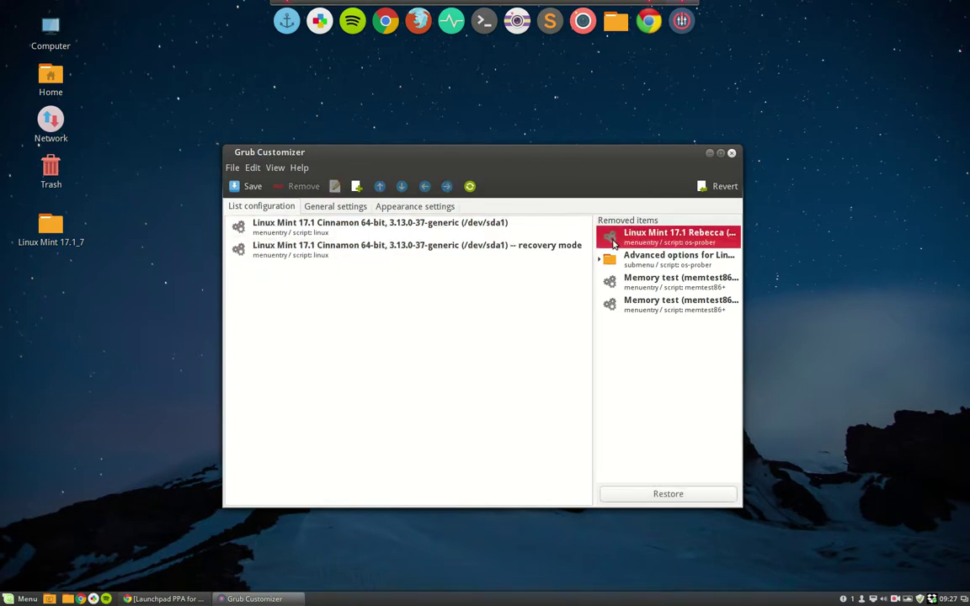
{"action": "left_click", "coordinate": [652, 494]}
{"action": "left_click", "coordinate": [675, 256]}
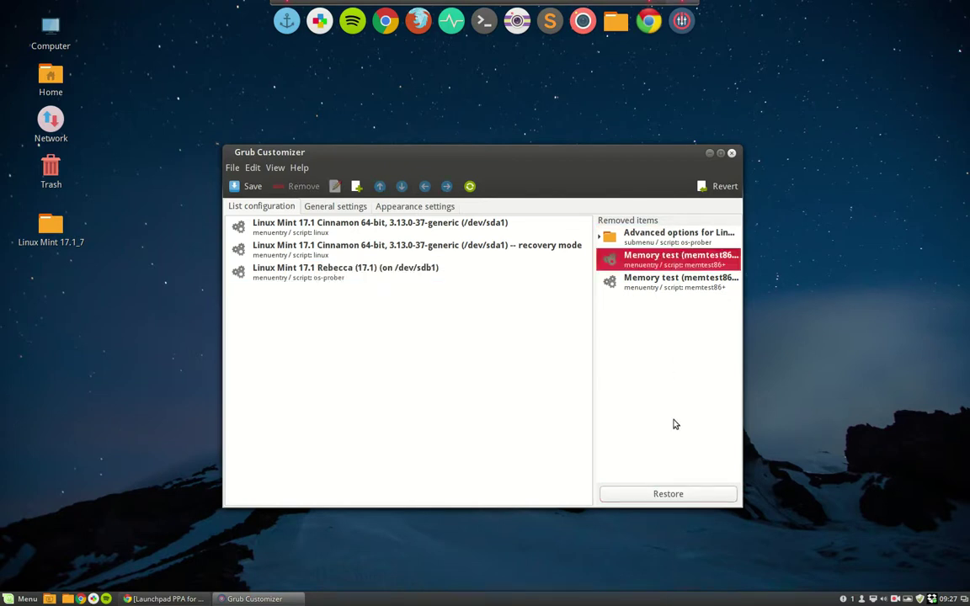
{"action": "left_click", "coordinate": [677, 495]}
{"action": "left_click", "coordinate": [683, 258]}
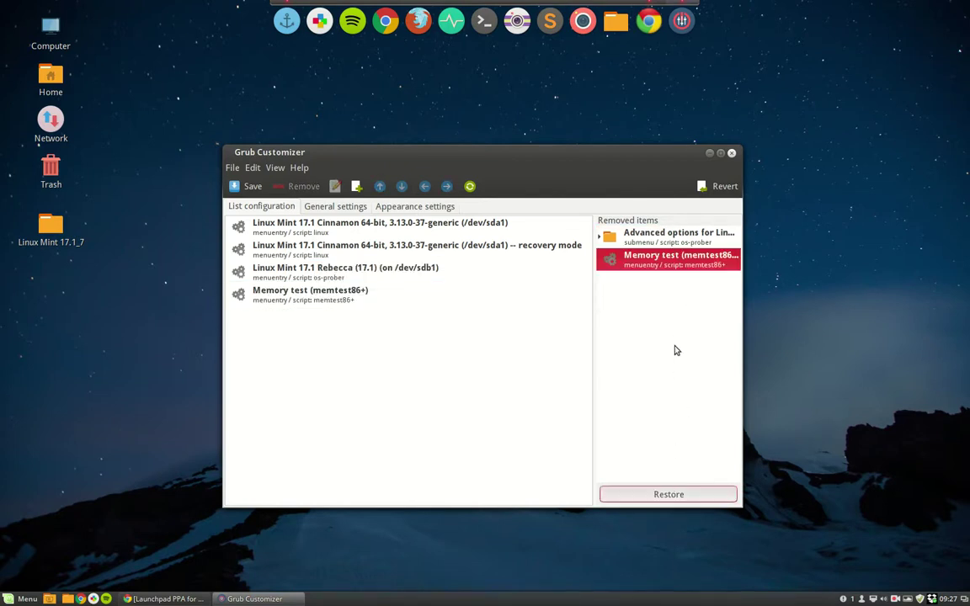
{"action": "left_click", "coordinate": [668, 494]}
{"action": "left_click", "coordinate": [673, 237]}
{"action": "left_click", "coordinate": [655, 495]}
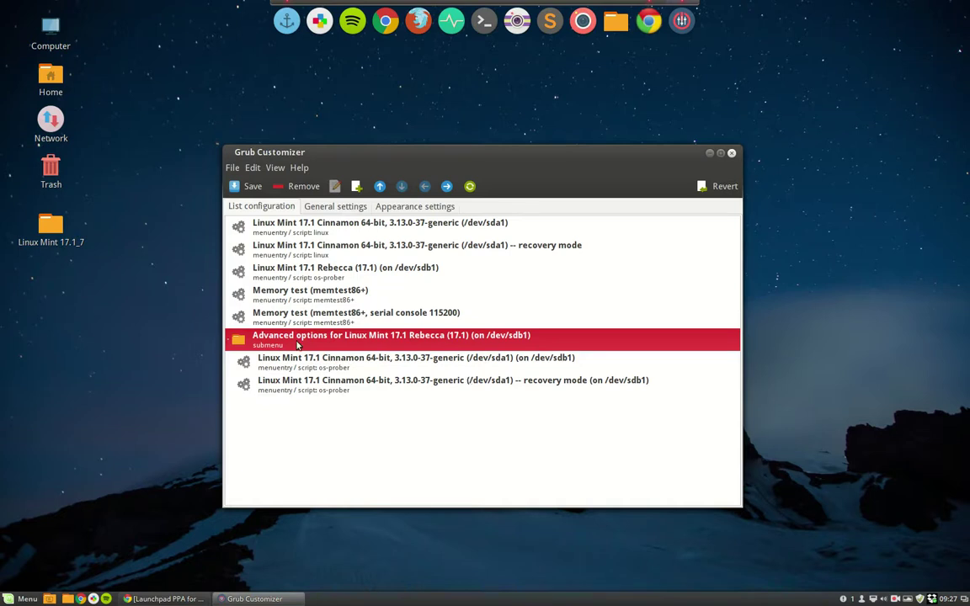
- Remove both Memory test entries, the Advanced options submenu and the Rebecca entry
{"action": "left_click", "coordinate": [325, 297]}
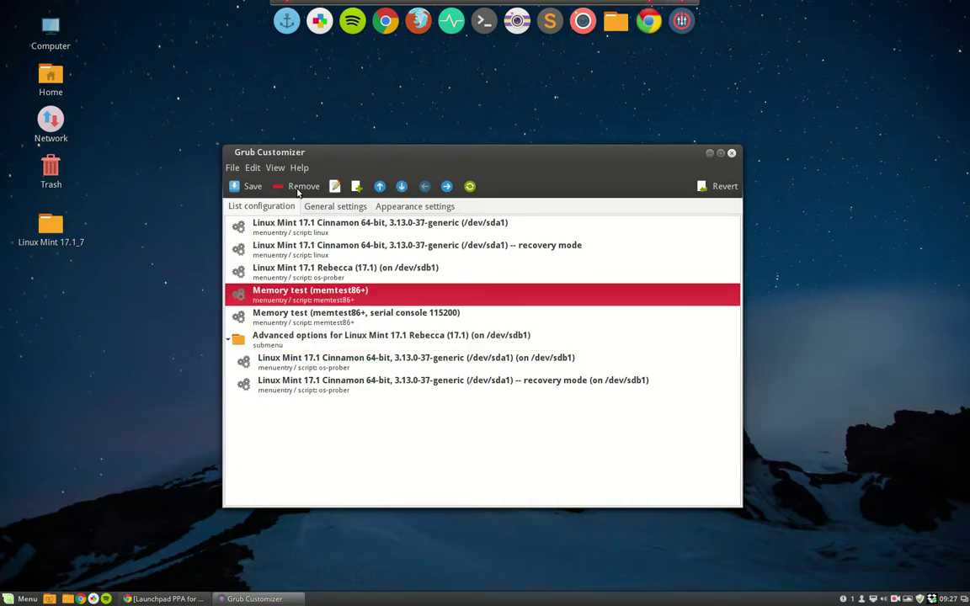
{"action": "left_click", "coordinate": [294, 187]}
{"action": "left_click", "coordinate": [324, 290]}
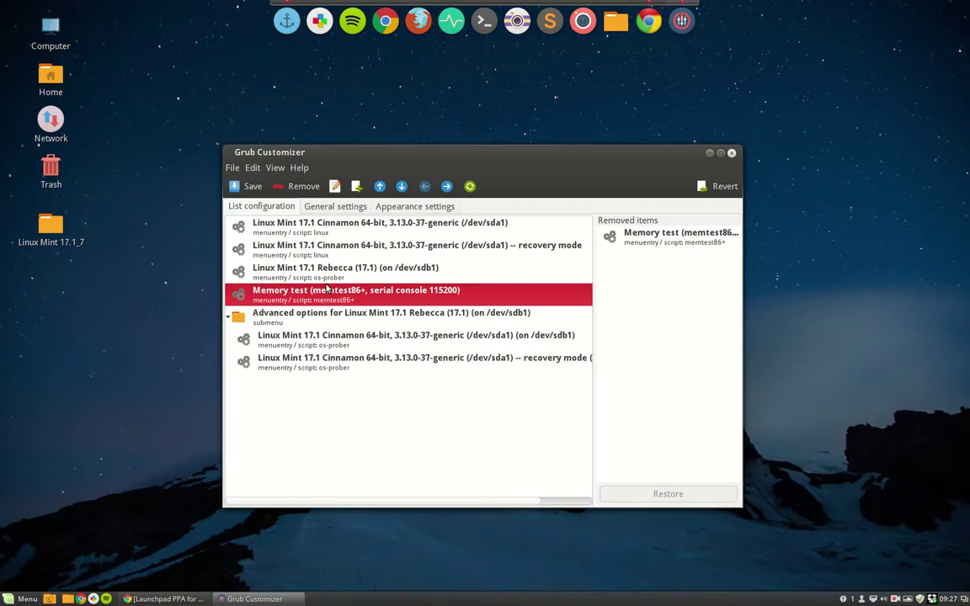
{"action": "left_click", "coordinate": [297, 186]}
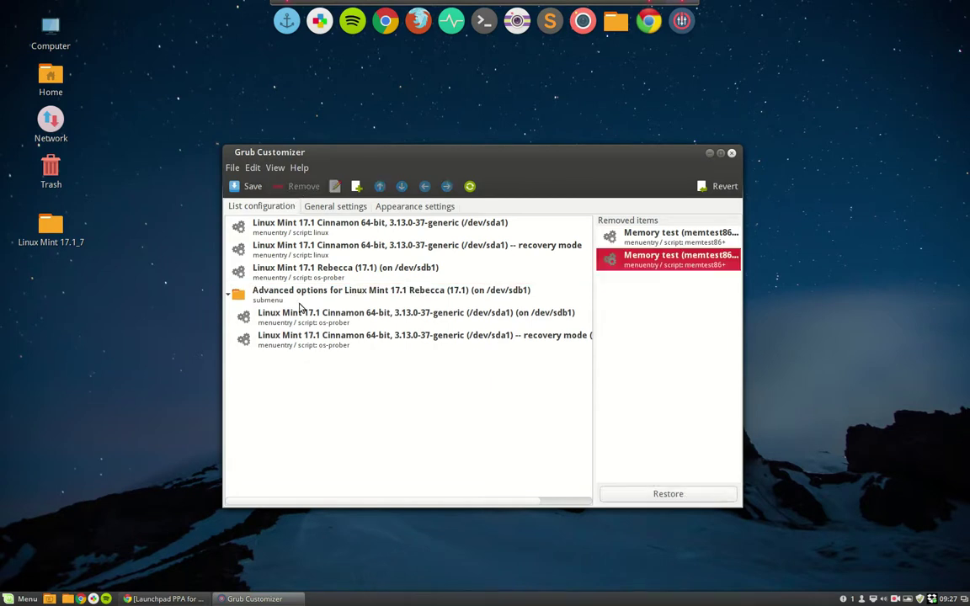
{"action": "left_click", "coordinate": [303, 291]}
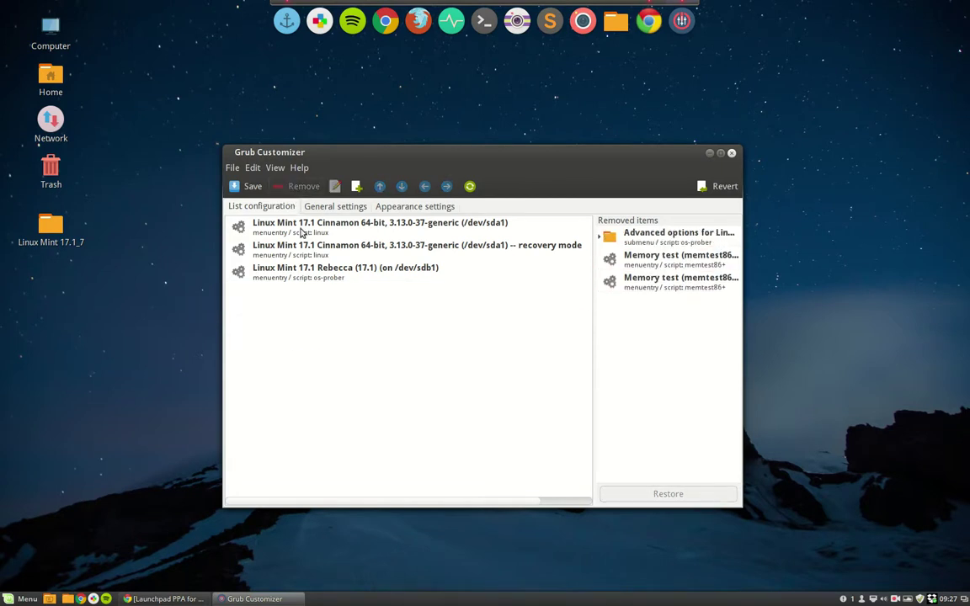
{"action": "left_click", "coordinate": [290, 186]}
{"action": "left_click", "coordinate": [437, 276]}
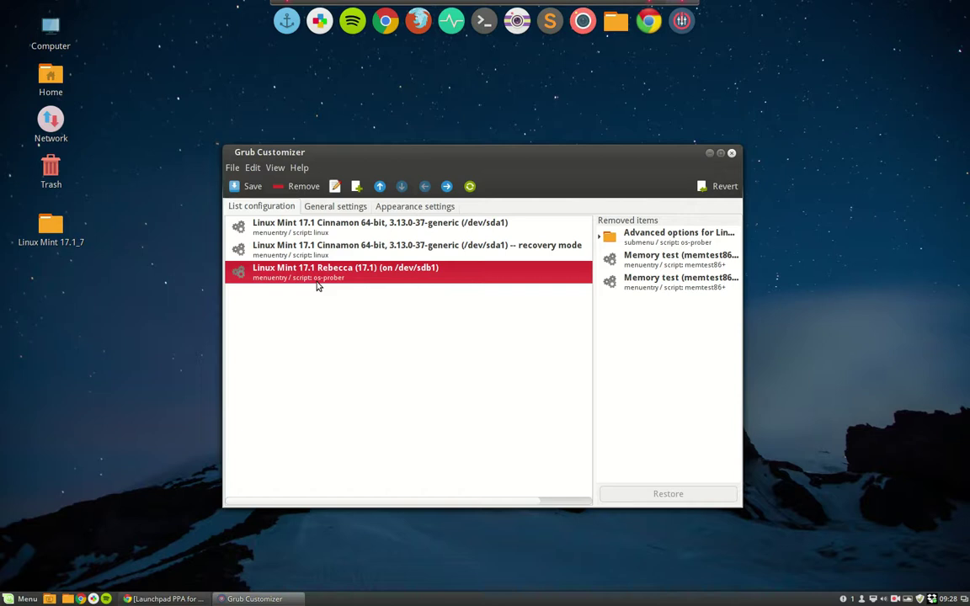
{"action": "left_click", "coordinate": [290, 185]}
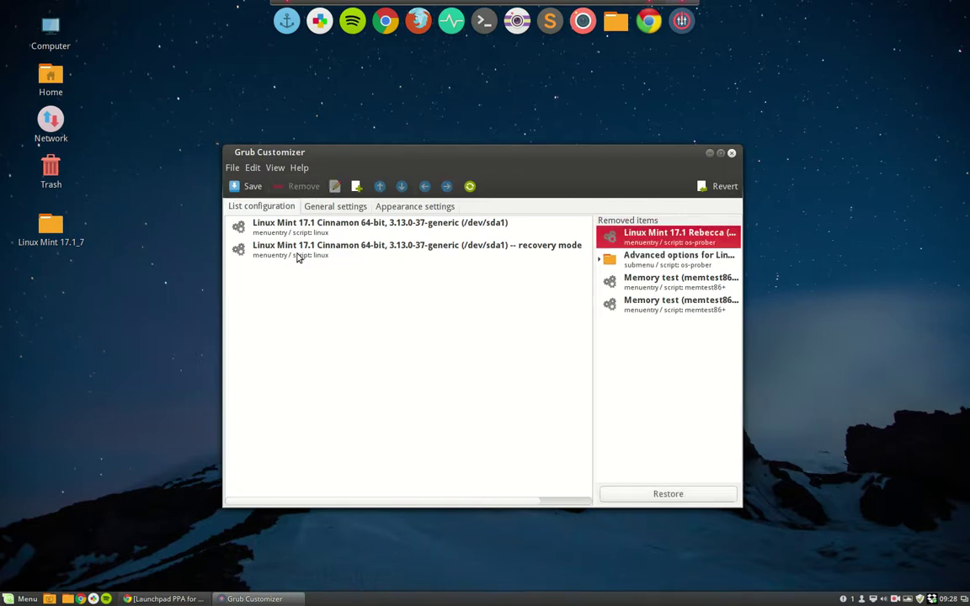
- Check the two remaining Linux Mint 17.1 Cinnamon entries in the list
{"action": "left_click", "coordinate": [303, 247]}
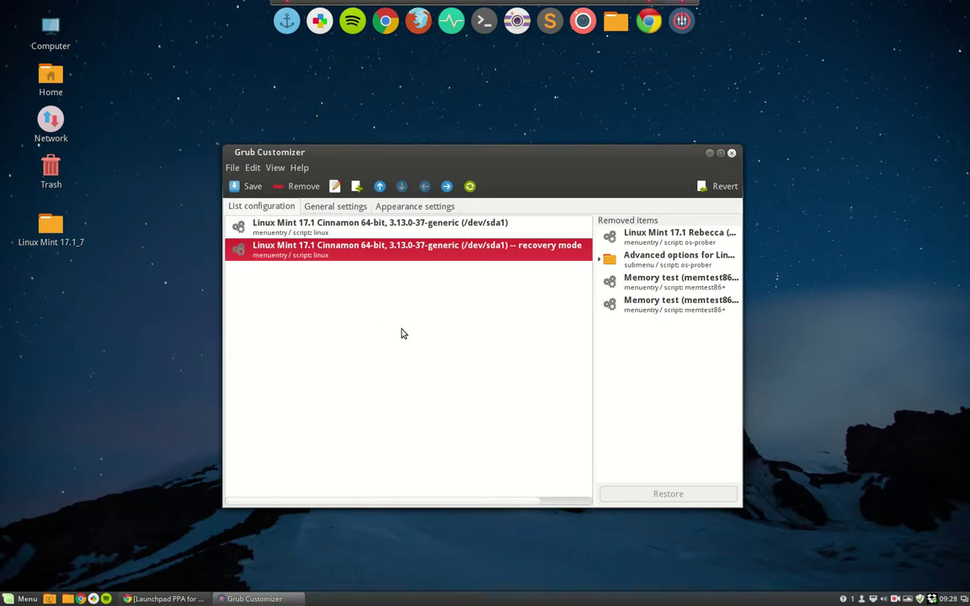
{"action": "key", "text": "Up"}
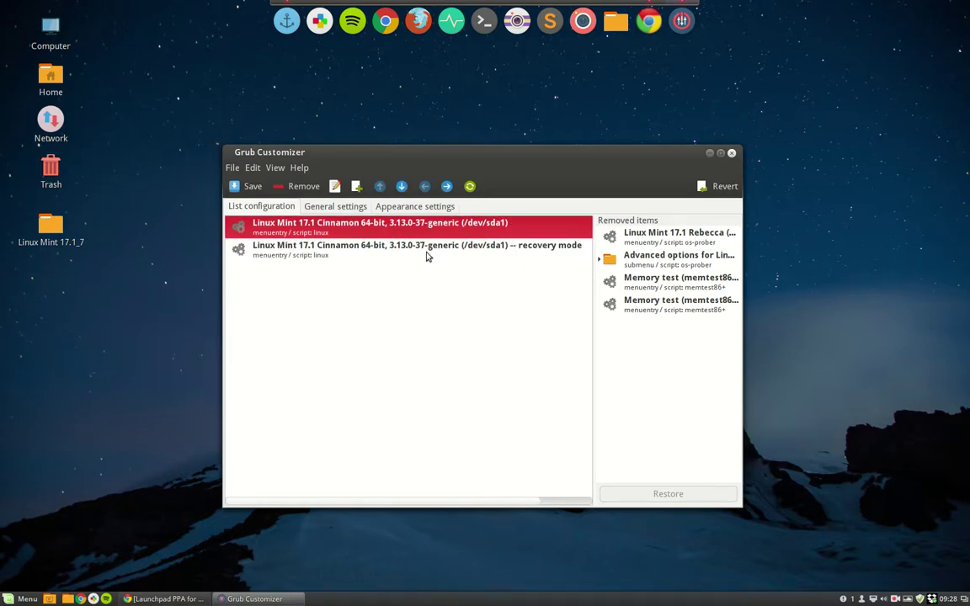
{"action": "key", "text": "Down"}
{"action": "key", "text": "Up"}
{"action": "key", "text": "Down"}
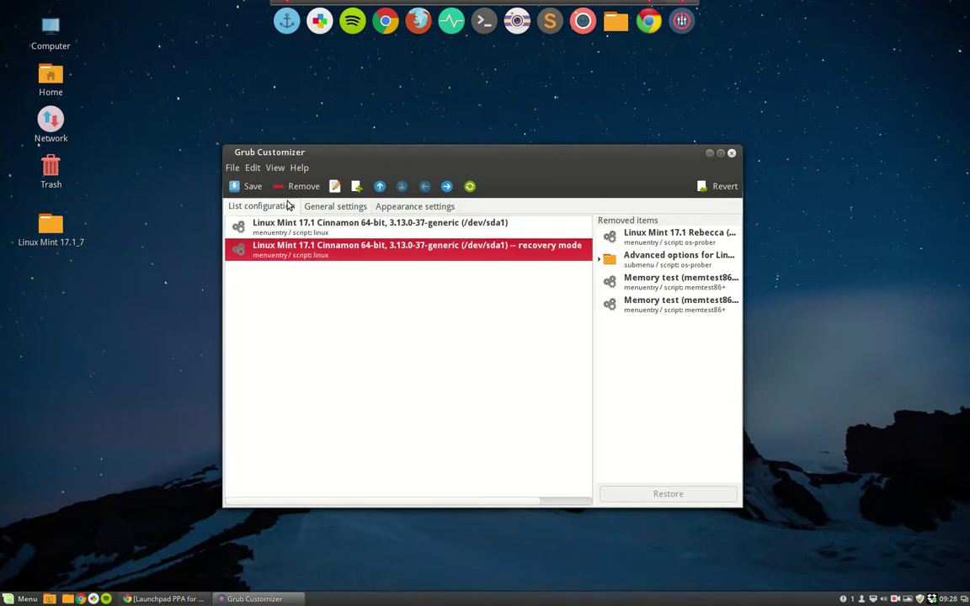
- Enable 'Boot default entry after' and set the delay to 3 seconds
{"action": "left_click", "coordinate": [334, 207]}
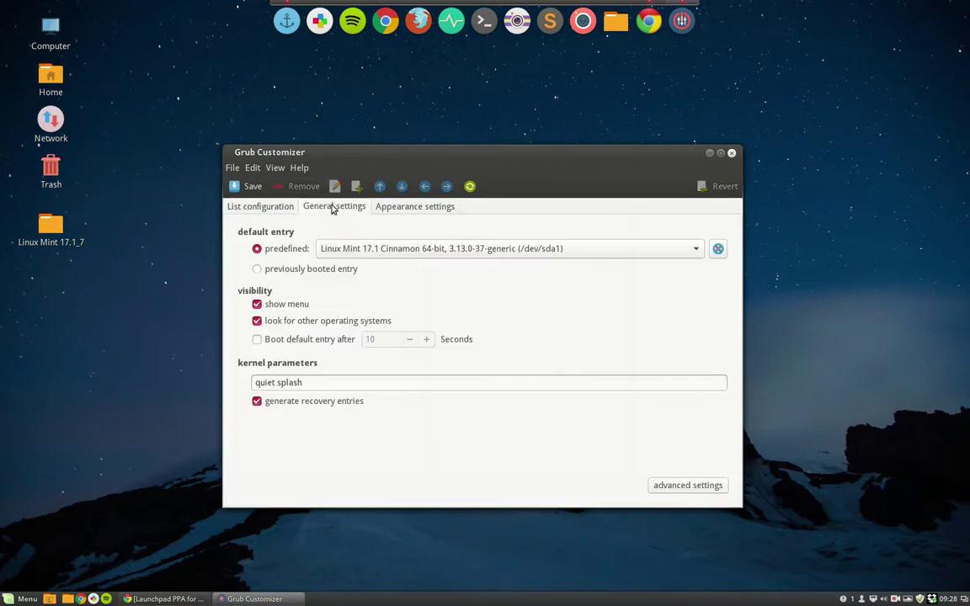
{"action": "left_click", "coordinate": [402, 248]}
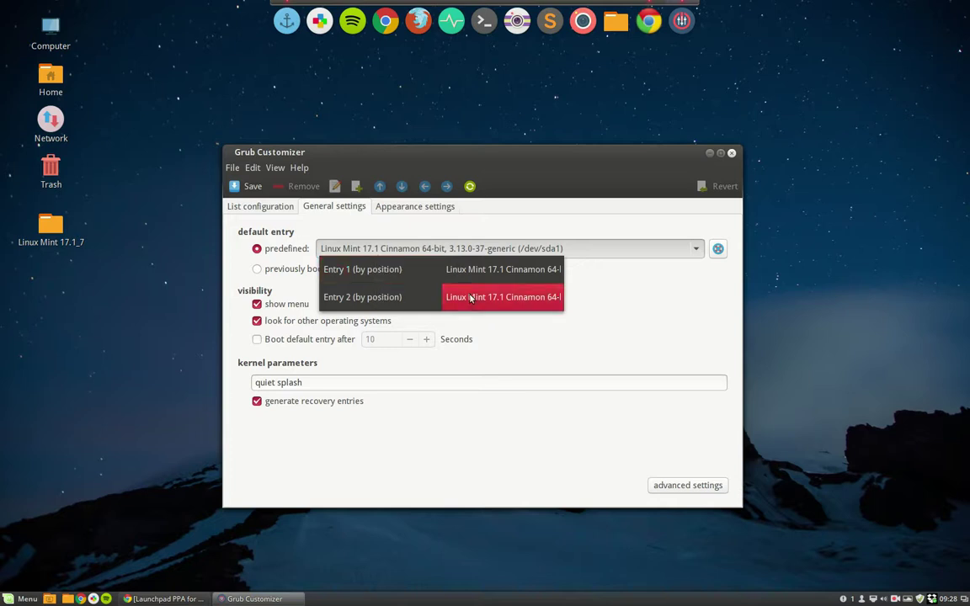
{"action": "left_click", "coordinate": [314, 271]}
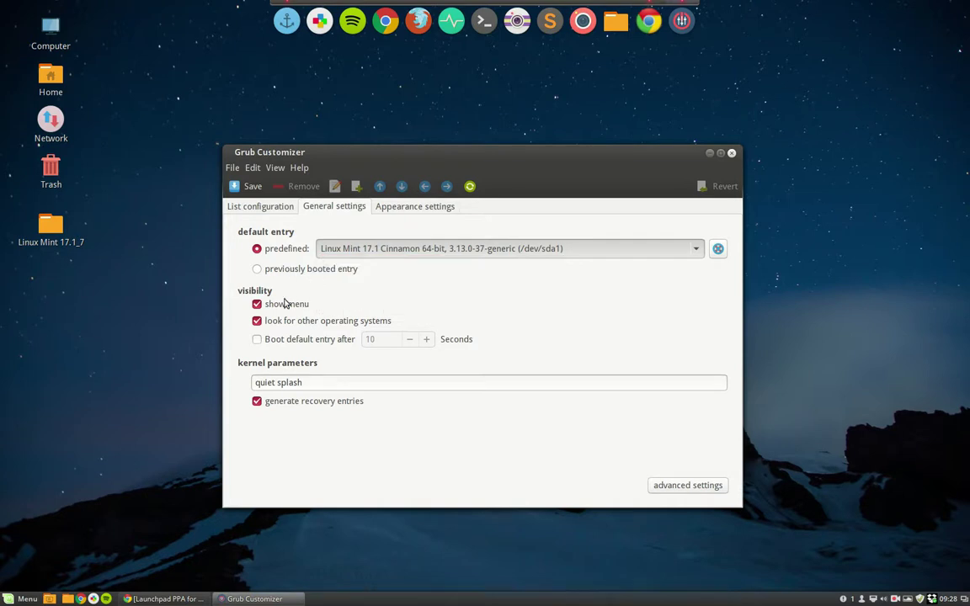
{"action": "left_click", "coordinate": [260, 339]}
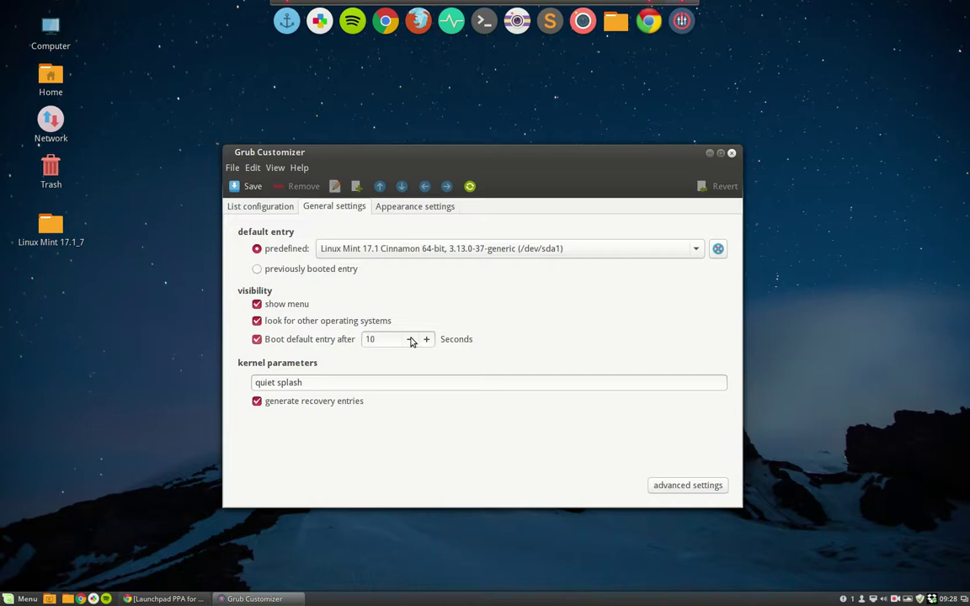
{"action": "double_click", "coordinate": [411, 340]}
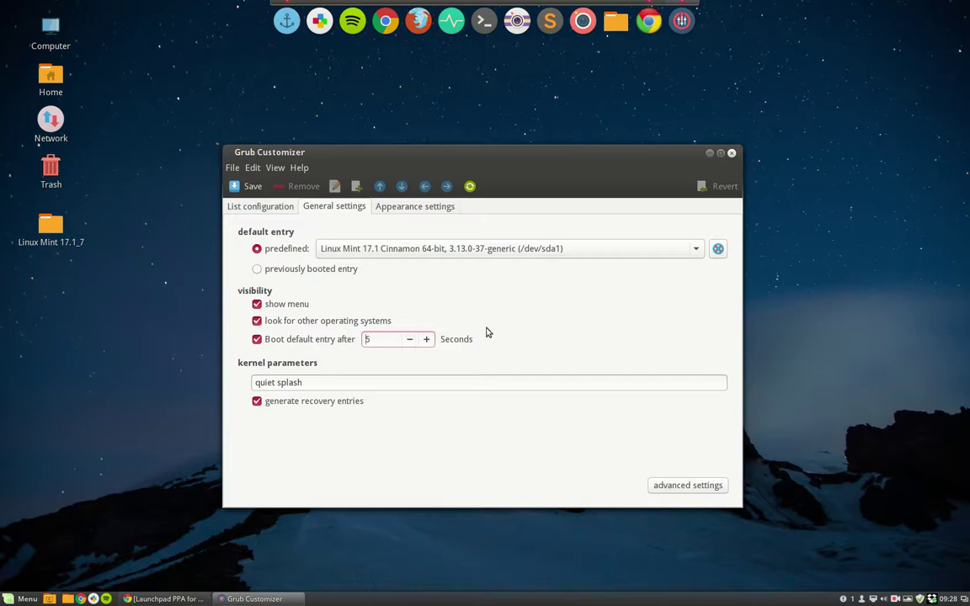
{"action": "left_click", "coordinate": [410, 340]}
- Review the Appearance settings, then Save & Quit Grub Customizer
{"action": "left_click", "coordinate": [414, 206]}
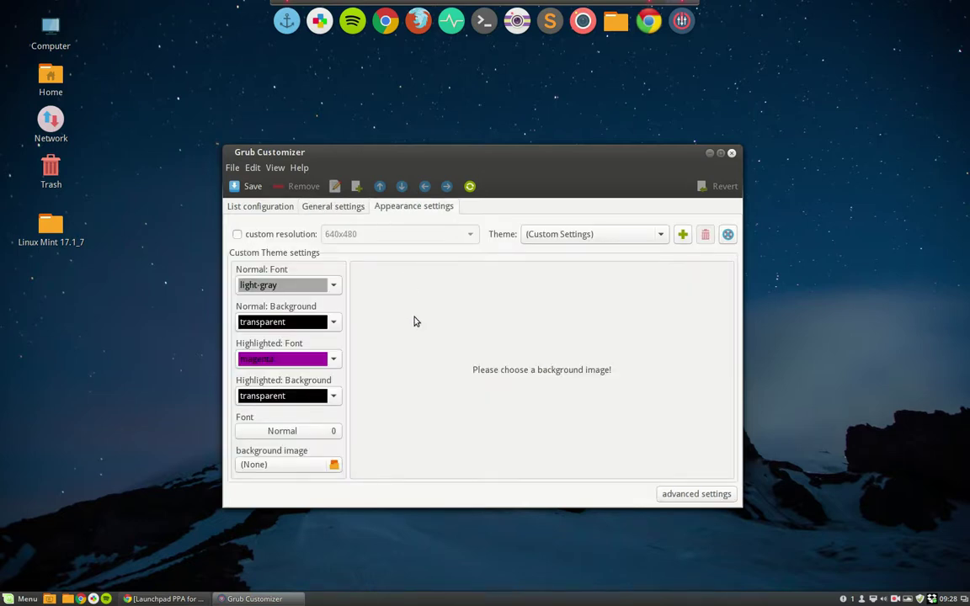
{"action": "left_click", "coordinate": [624, 237]}
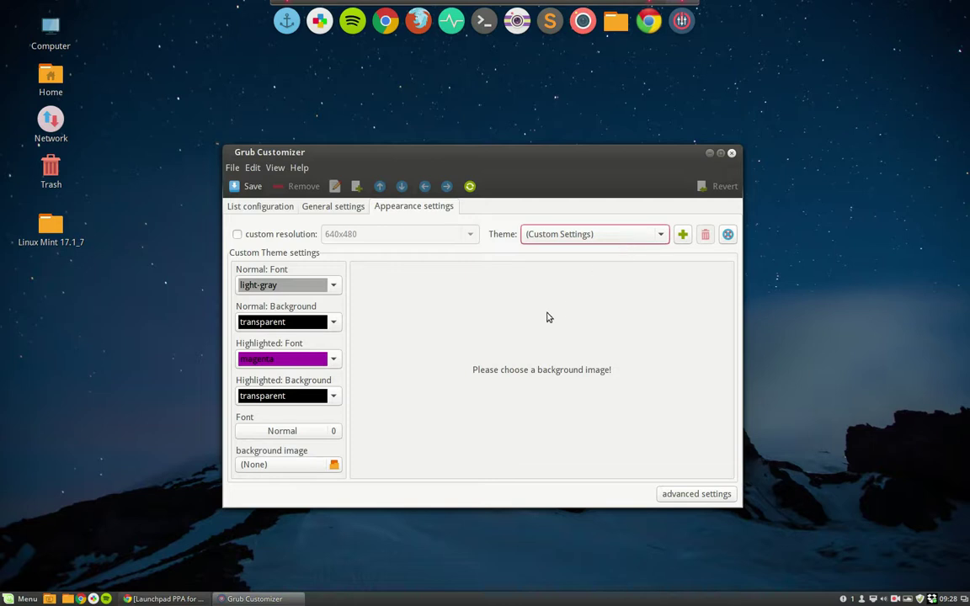
{"action": "left_click", "coordinate": [334, 207]}
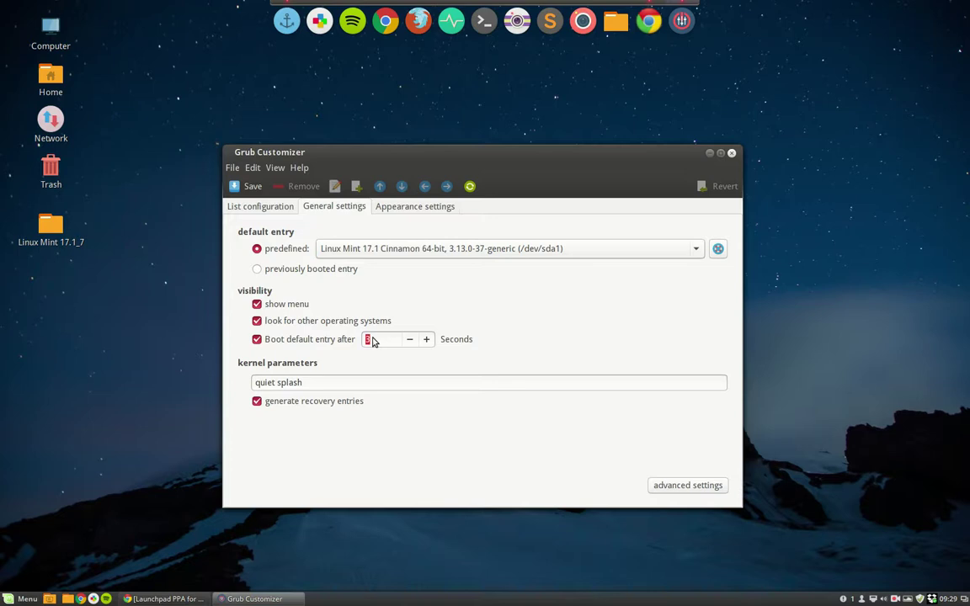
{"action": "left_click", "coordinate": [732, 152]}
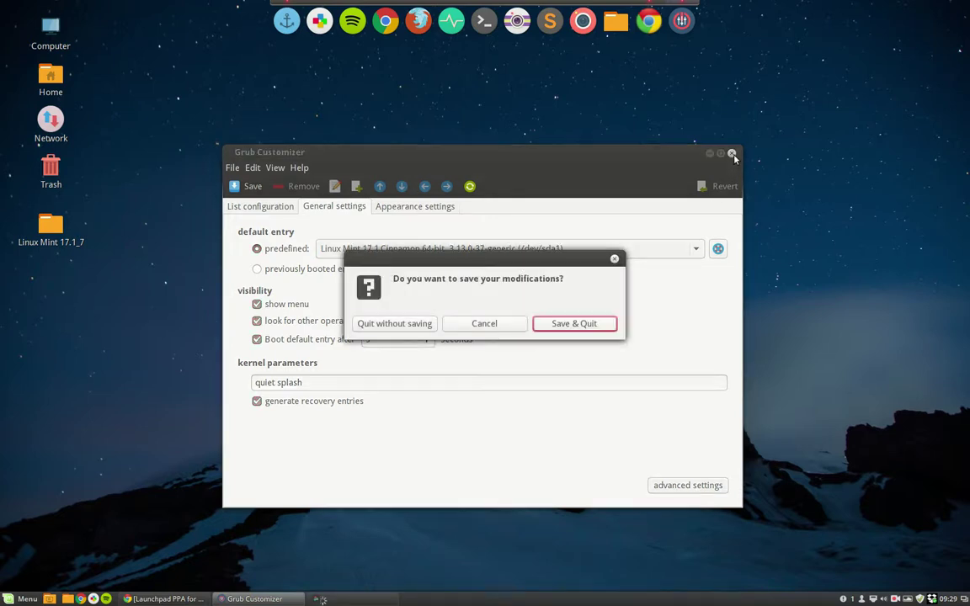
{"action": "left_click", "coordinate": [579, 327]}
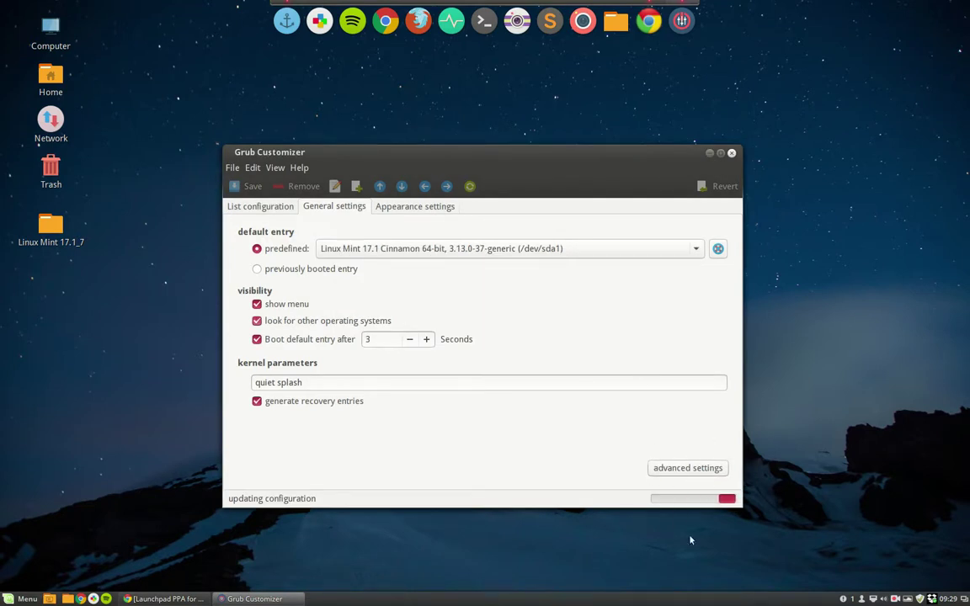
{"action": "key", "text": "alt+F4"}
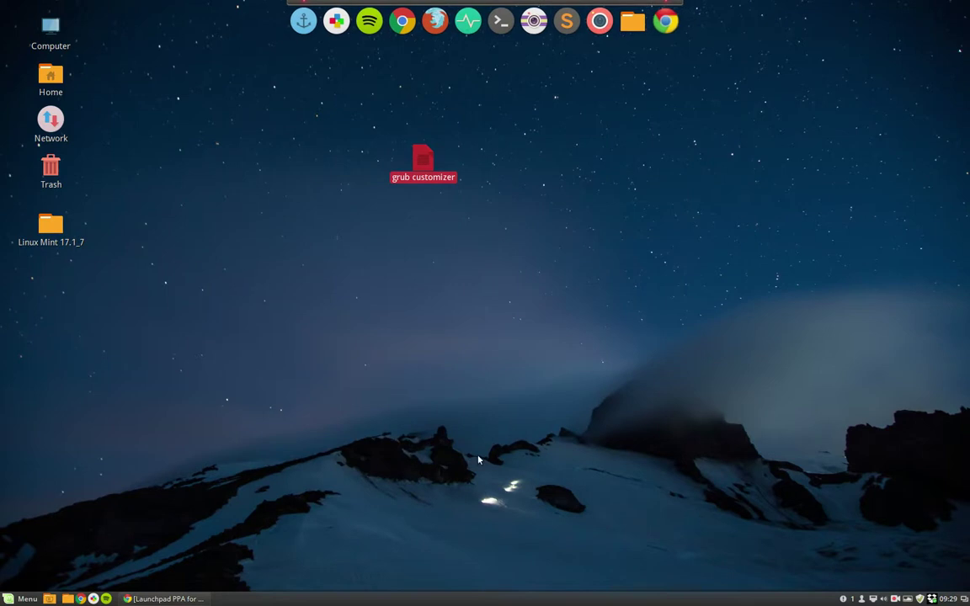
{"action": "left_click", "coordinate": [13, 599]}
{"action": "type", "text": "s"}
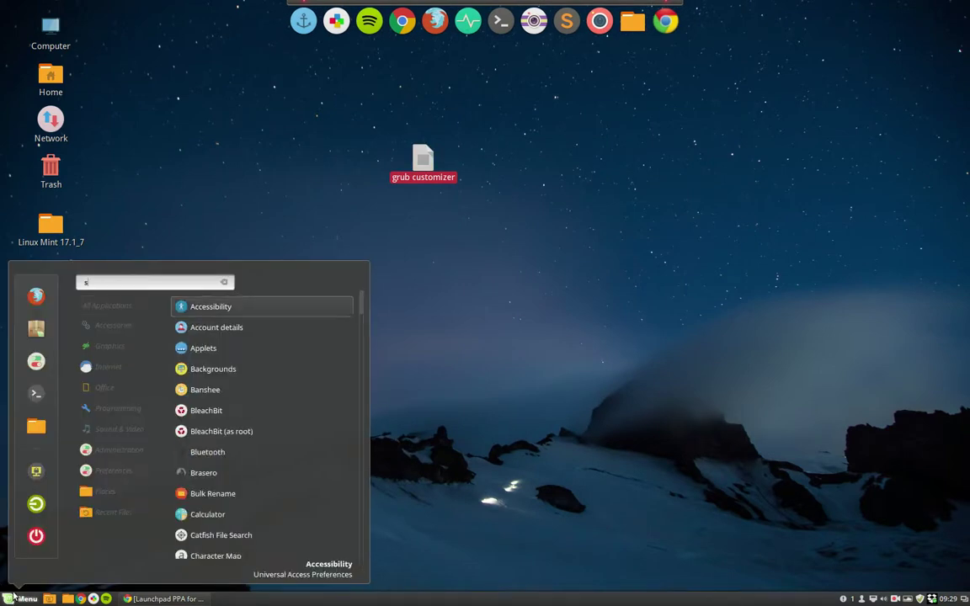
{"action": "type", "text": "ourc"}
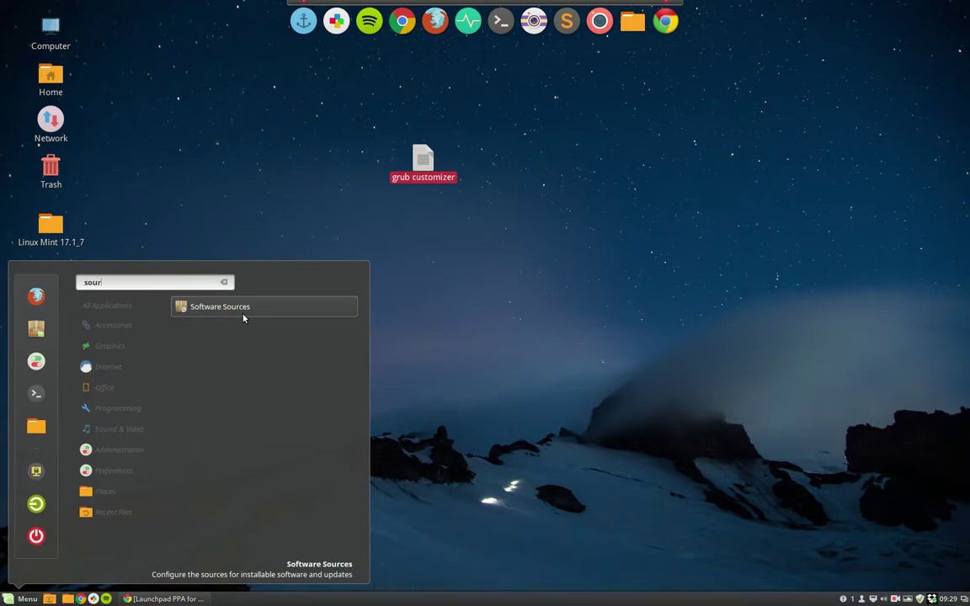
{"action": "left_click", "coordinate": [244, 313]}
{"action": "type", "text": "****"}
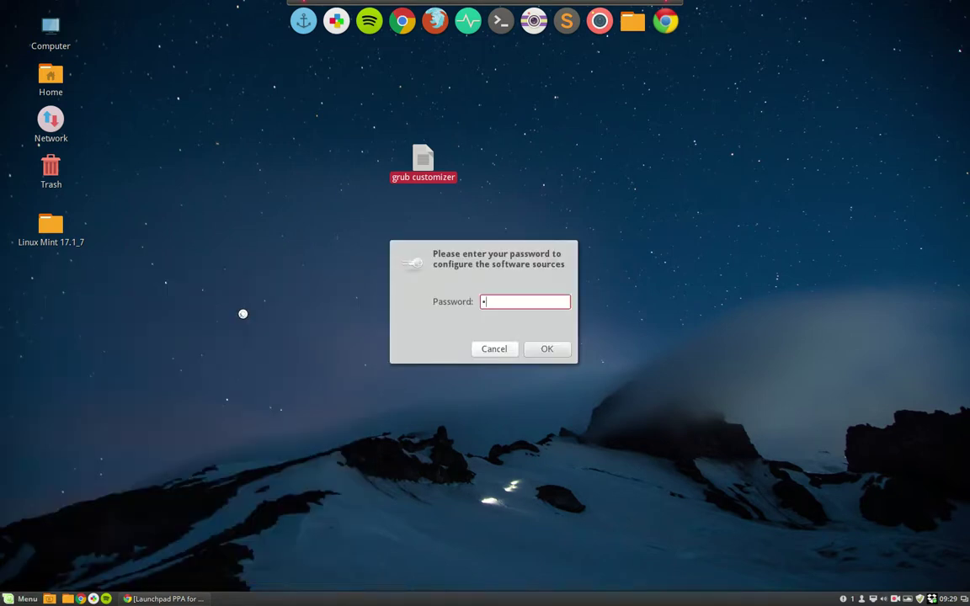
{"action": "key", "text": "Return"}
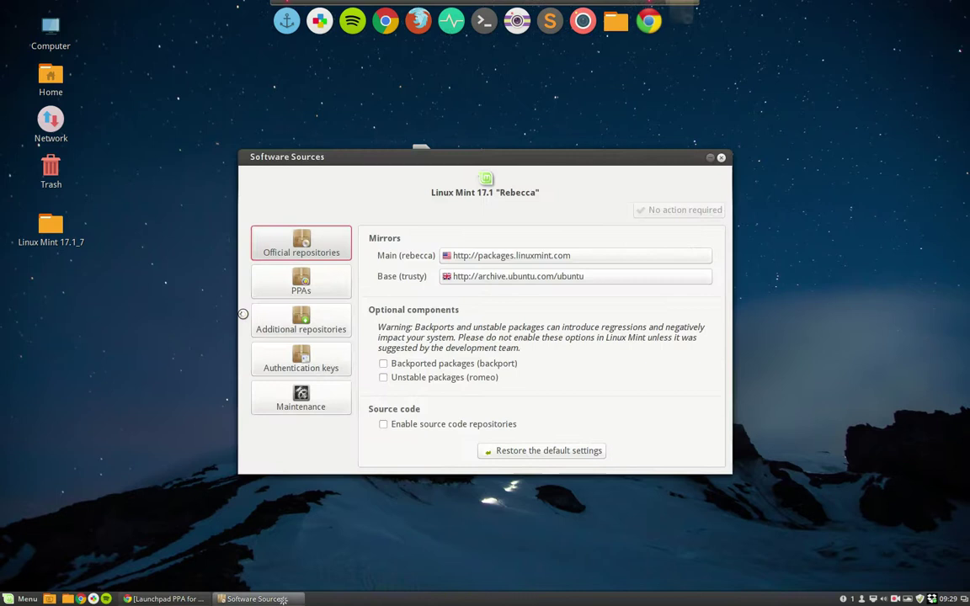
{"action": "left_click", "coordinate": [321, 279]}
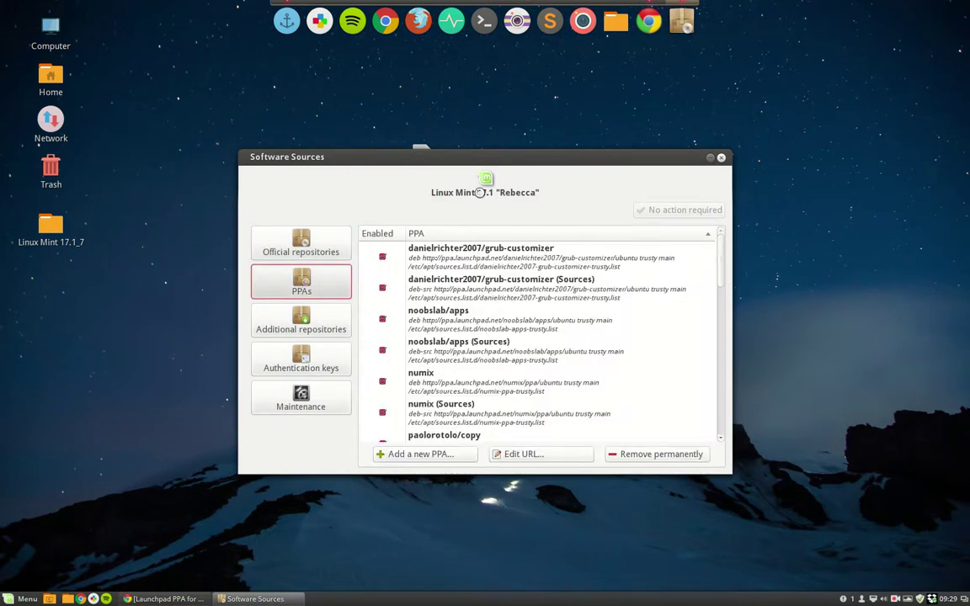
{"action": "left_click_drag", "start_coordinate": [504, 162], "coordinate": [582, 130]}
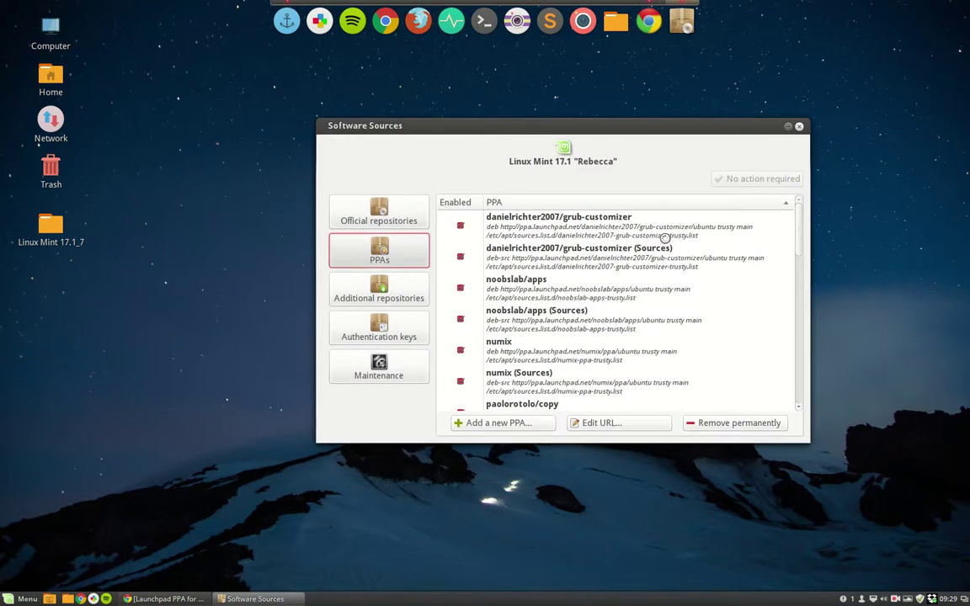
{"action": "left_click", "coordinate": [577, 217]}
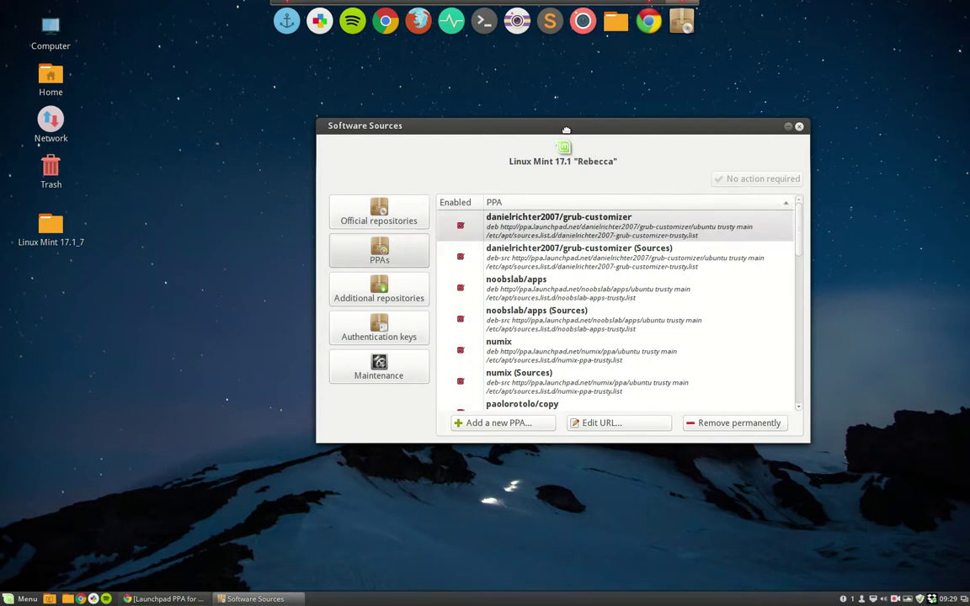
{"action": "left_click_drag", "start_coordinate": [576, 217], "coordinate": [404, 175]}
{"action": "double_click", "coordinate": [405, 175]}
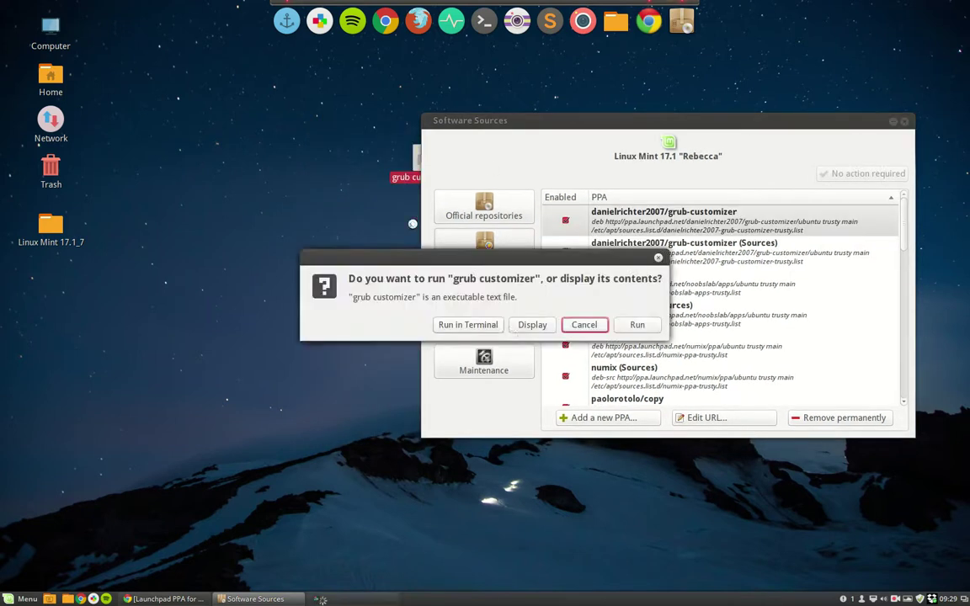
{"action": "left_click", "coordinate": [515, 327]}
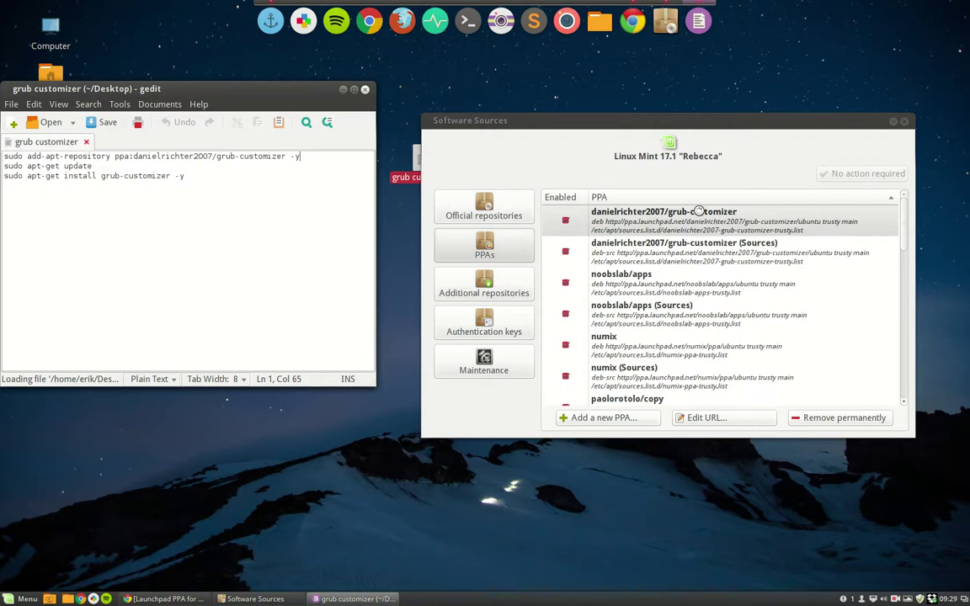
{"action": "left_click", "coordinate": [633, 217]}
{"action": "left_click", "coordinate": [699, 265]}
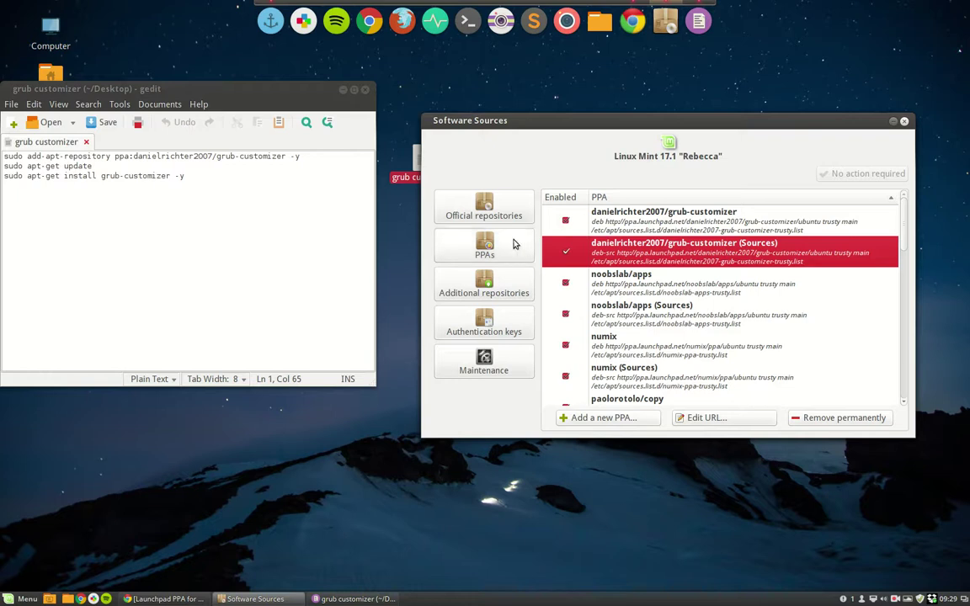
{"action": "left_click", "coordinate": [705, 225]}
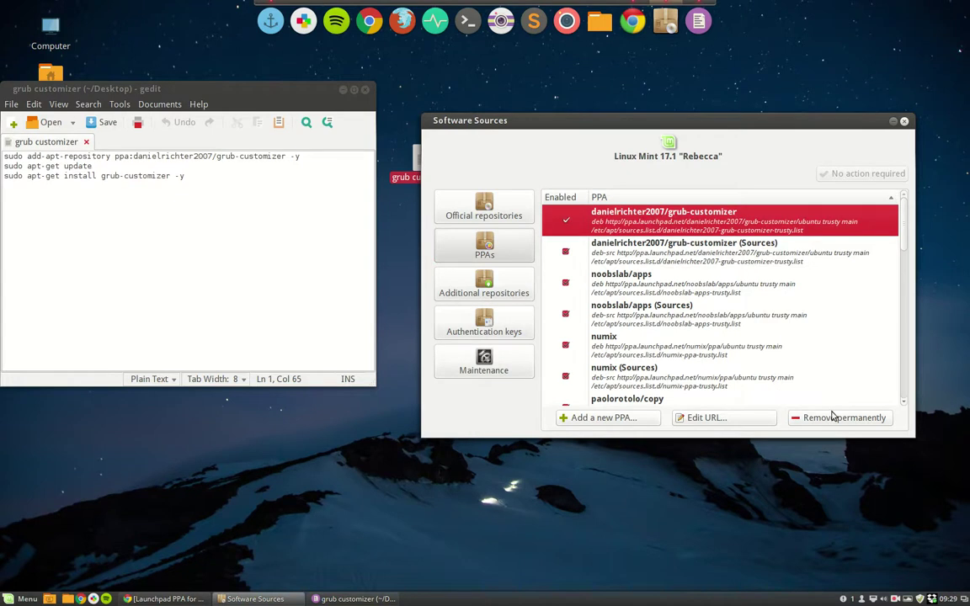
{"action": "left_click", "coordinate": [495, 293]}
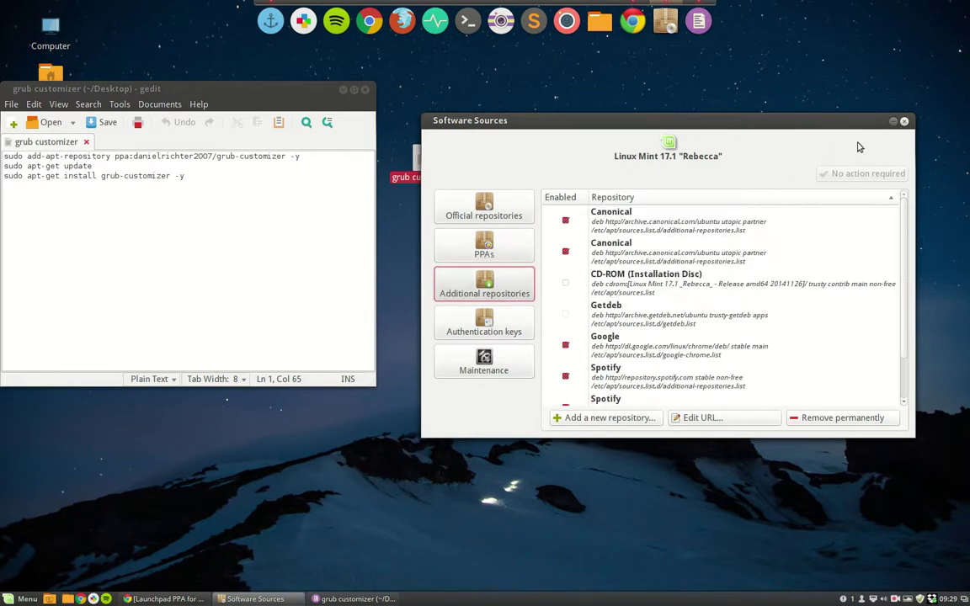
{"action": "left_click", "coordinate": [904, 121]}
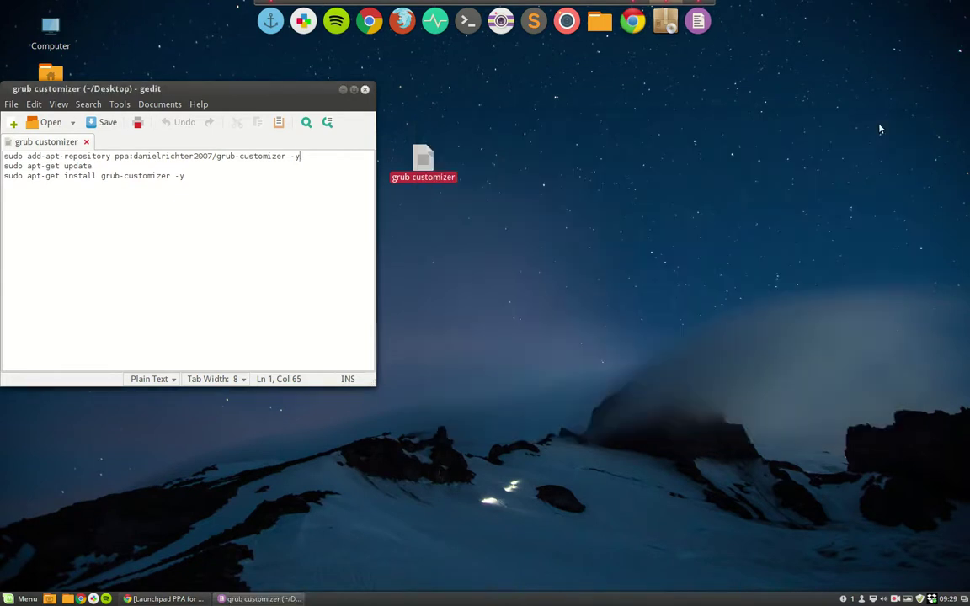
{"action": "left_click", "coordinate": [365, 89]}
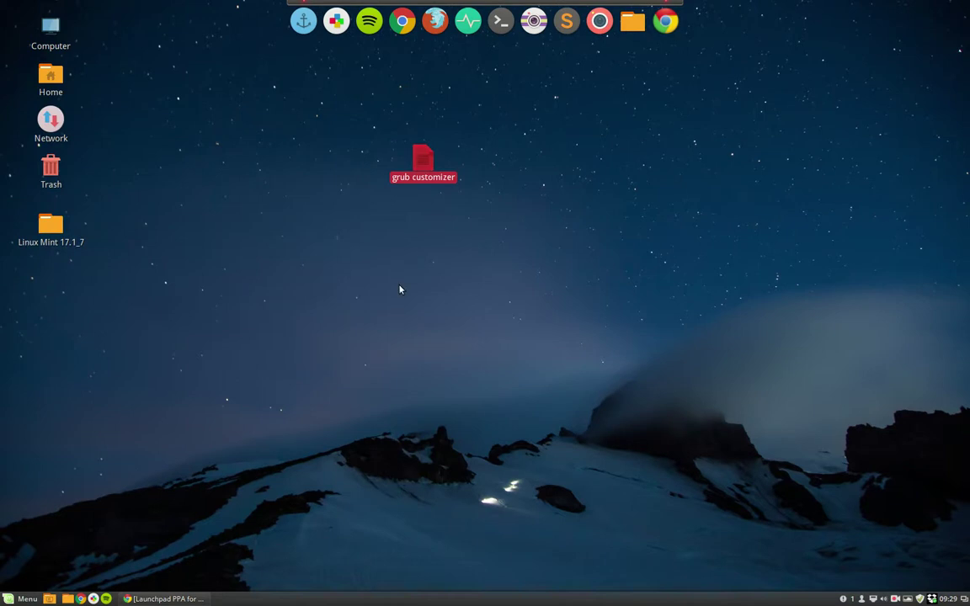
- In a new terminal, run 'sudo apt-get remove grub-customizer' using Tab completion and enter the password
{"action": "key", "text": "ctrl+alt+t"}
{"action": "type", "text": "sudo apt"}
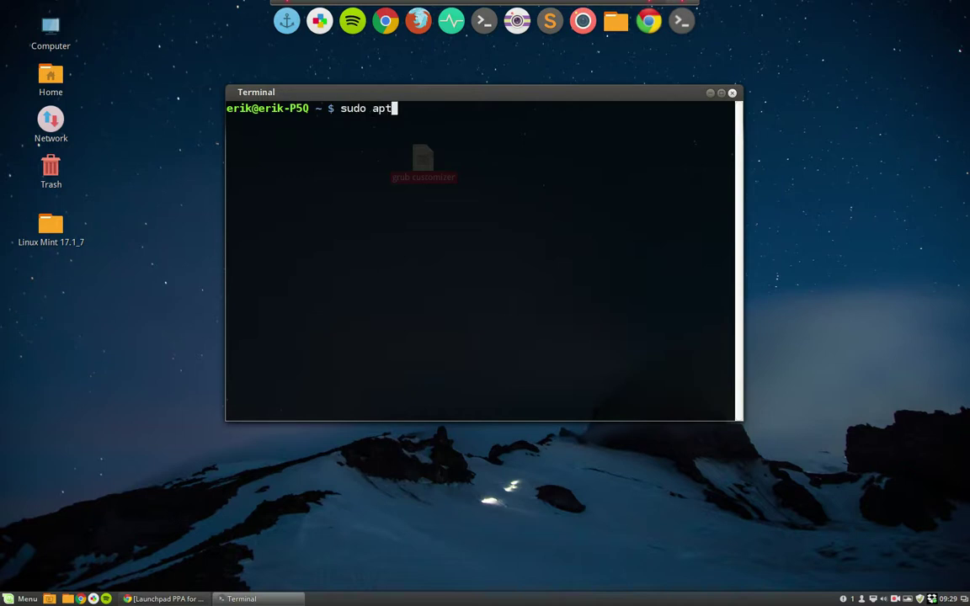
{"action": "type", "text": "-get remove grub"}
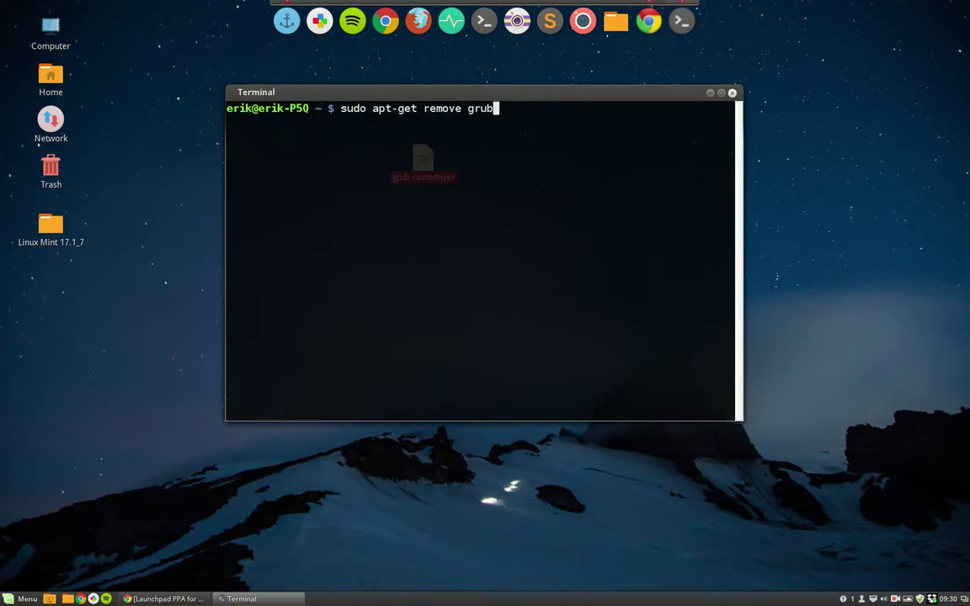
{"action": "type", "text": "-"}
{"action": "key", "text": "Tab"}
{"action": "key", "text": "Tab"}
{"action": "key", "text": "Tab"}
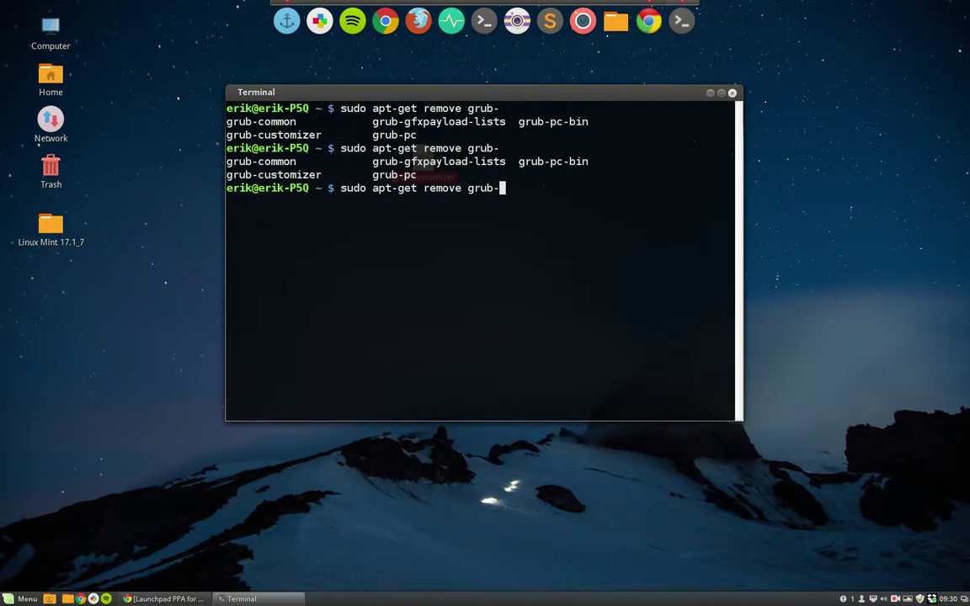
{"action": "type", "text": "cu"}
{"action": "key", "text": "Tab"}
{"action": "key", "text": "Return"}
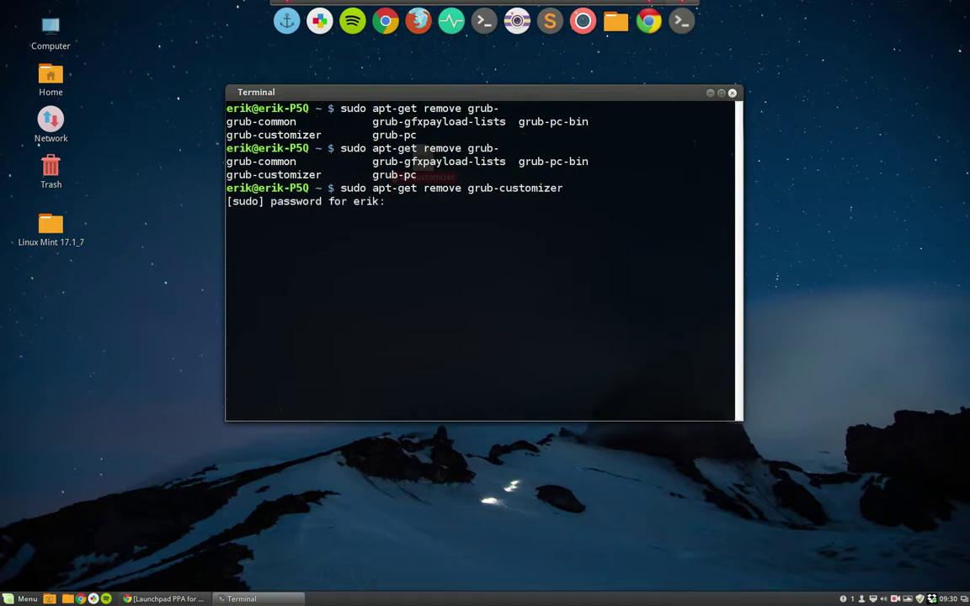
{"action": "key", "text": "Return"}
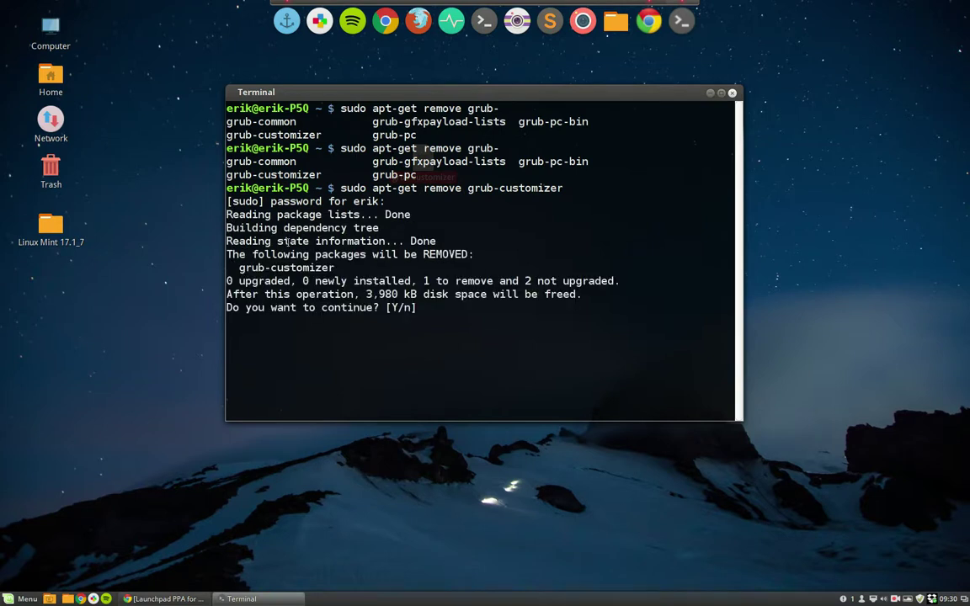
- Highlight grub-customizer in the command and output, then answer 'n' to abort the removal
{"action": "left_click_drag", "start_coordinate": [354, 267], "coordinate": [238, 269]}
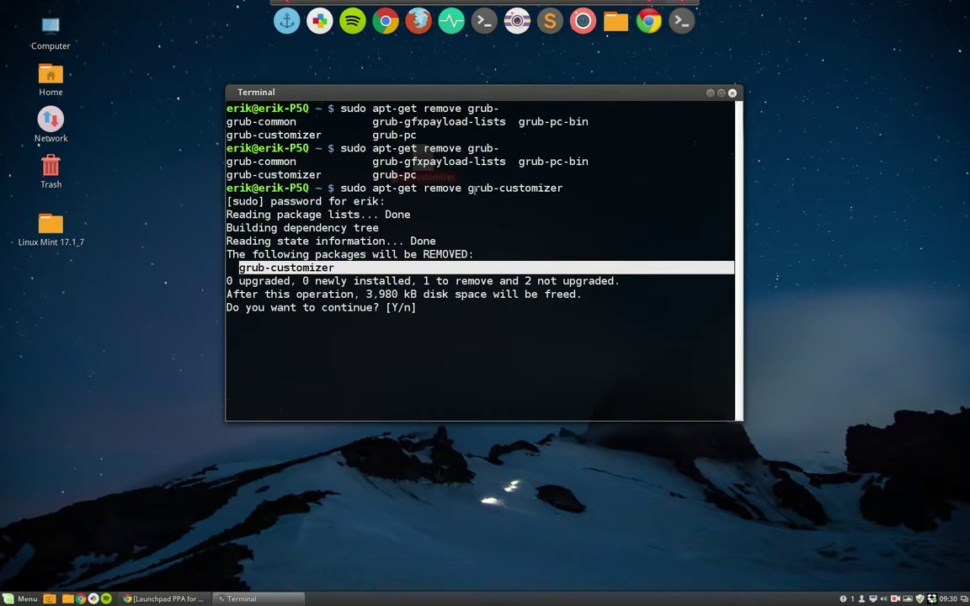
{"action": "left_click_drag", "start_coordinate": [467, 188], "coordinate": [563, 189]}
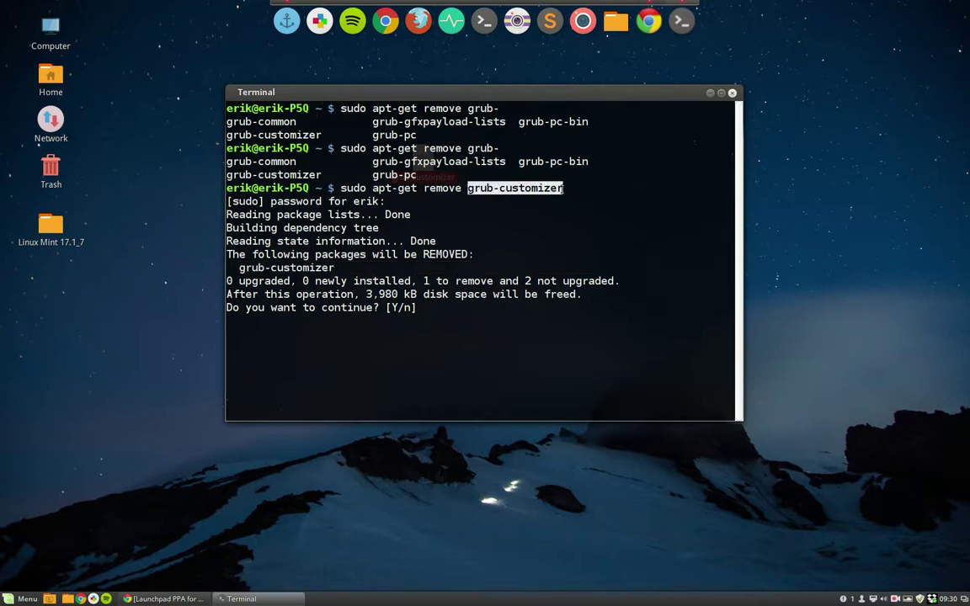
{"action": "left_click_drag", "start_coordinate": [240, 267], "coordinate": [337, 269]}
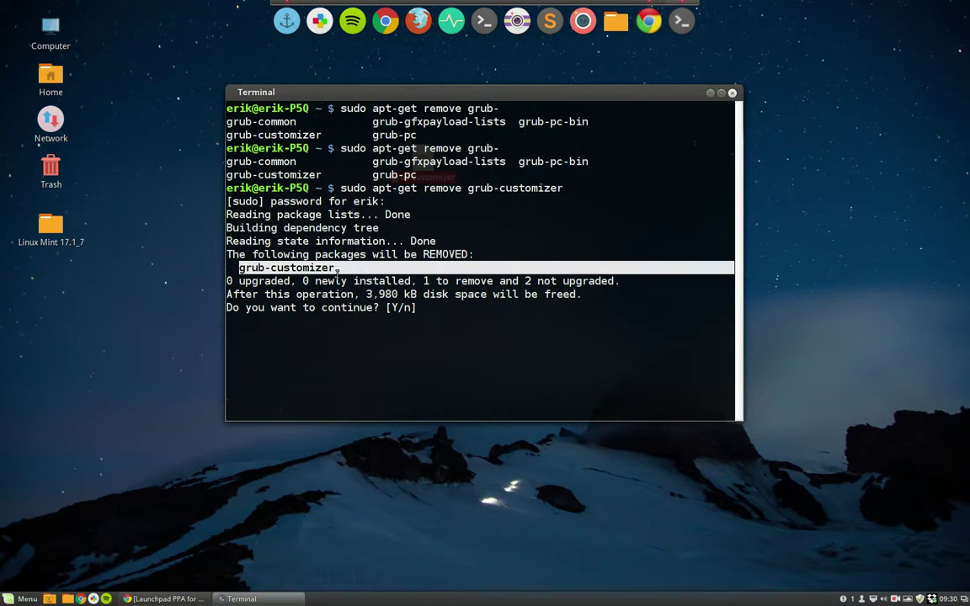
{"action": "left_click", "coordinate": [352, 269]}
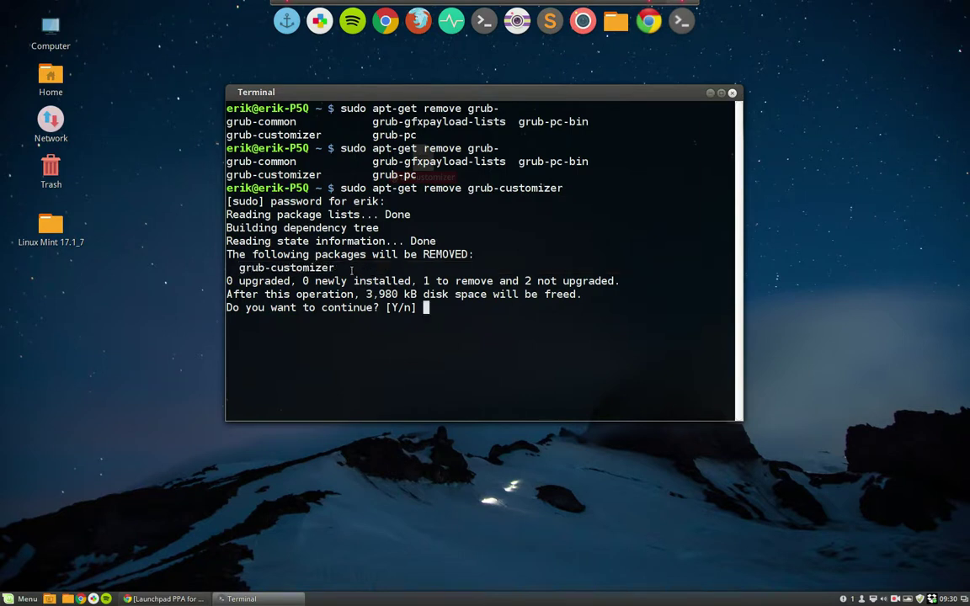
{"action": "left_click_drag", "start_coordinate": [352, 270], "coordinate": [250, 268]}
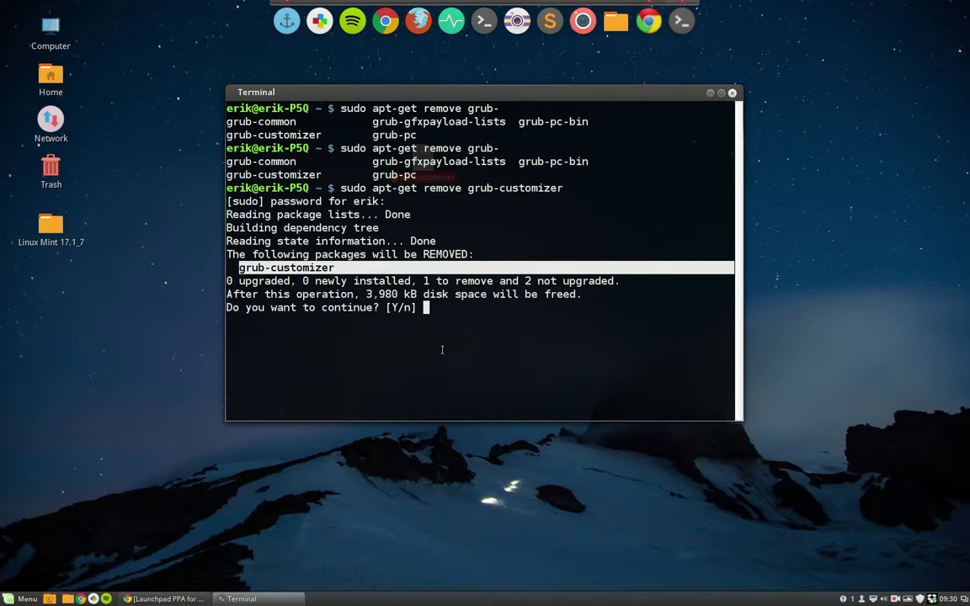
{"action": "type", "text": "n"}
{"action": "key", "text": "Return"}
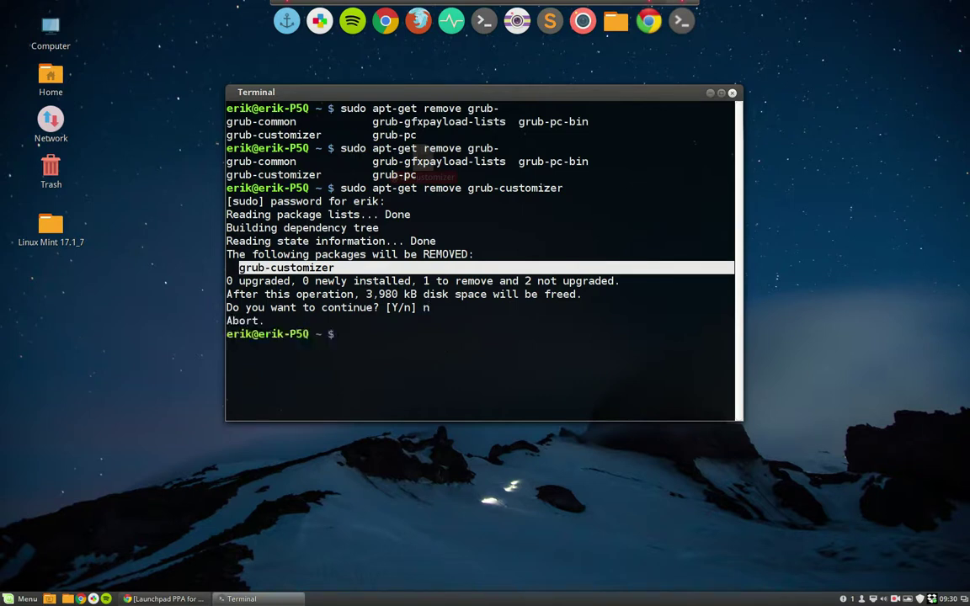
- Close the Terminal window to return to the desktop
{"action": "left_click", "coordinate": [732, 93]}
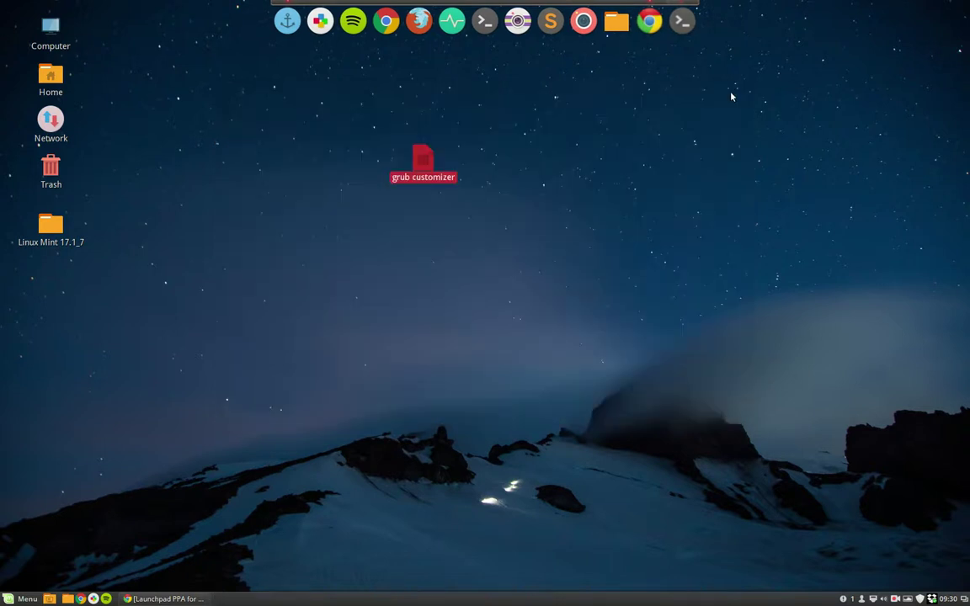